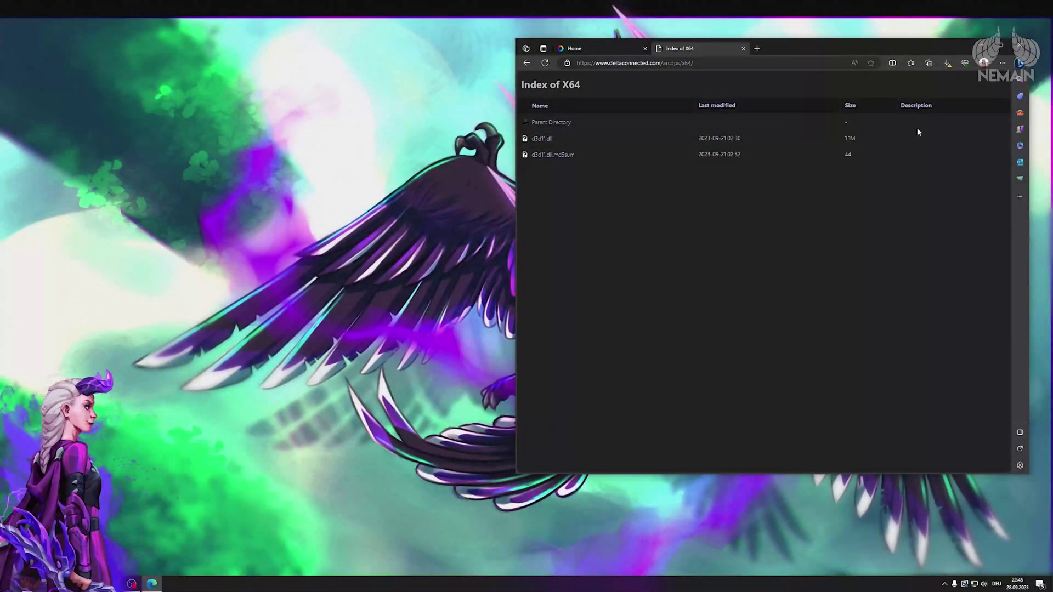
# Step: Keep the blocked d3d11 (2).dll download despite the SmartScreen warning
pyautogui.click(948, 63)
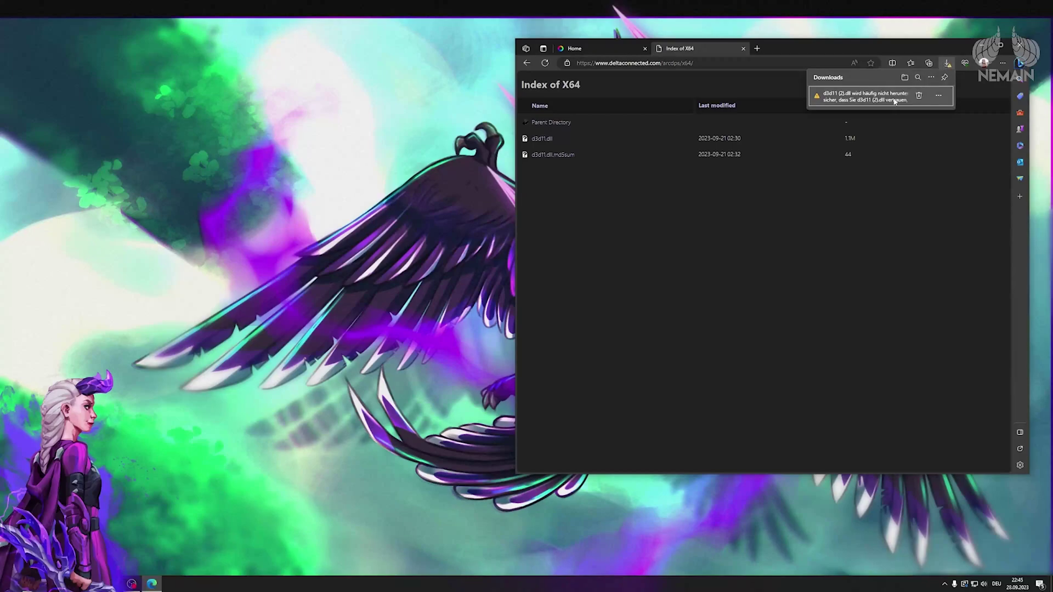
pyautogui.click(938, 95)
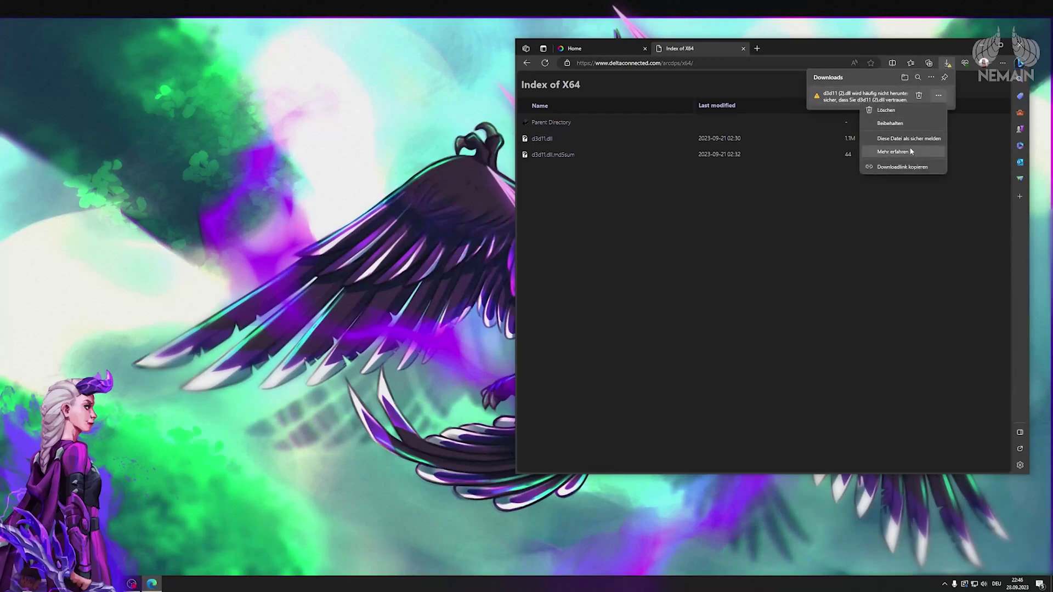
pyautogui.click(900, 124)
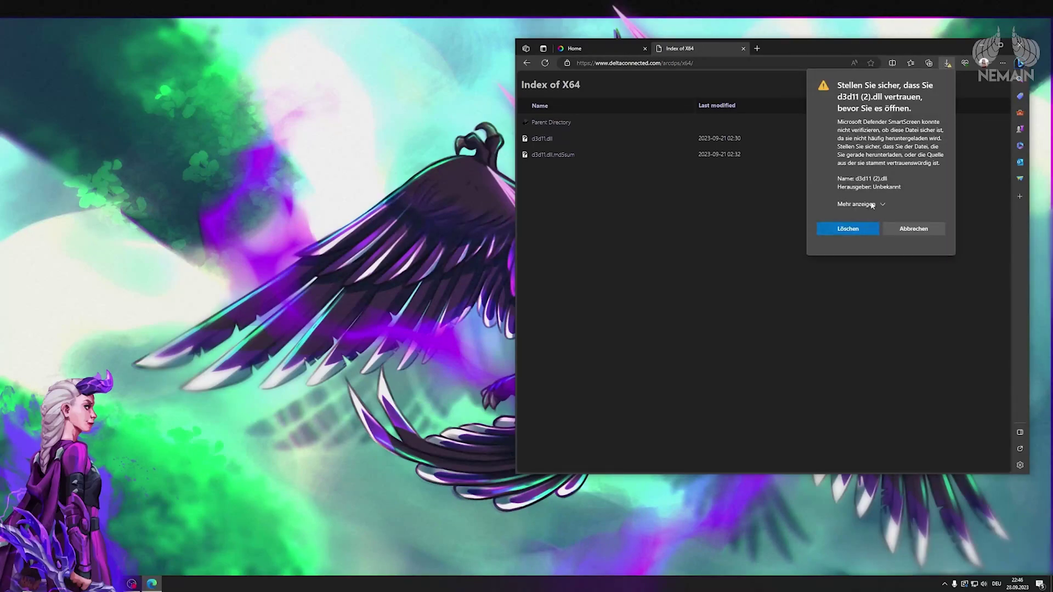
pyautogui.click(871, 204)
pyautogui.click(874, 223)
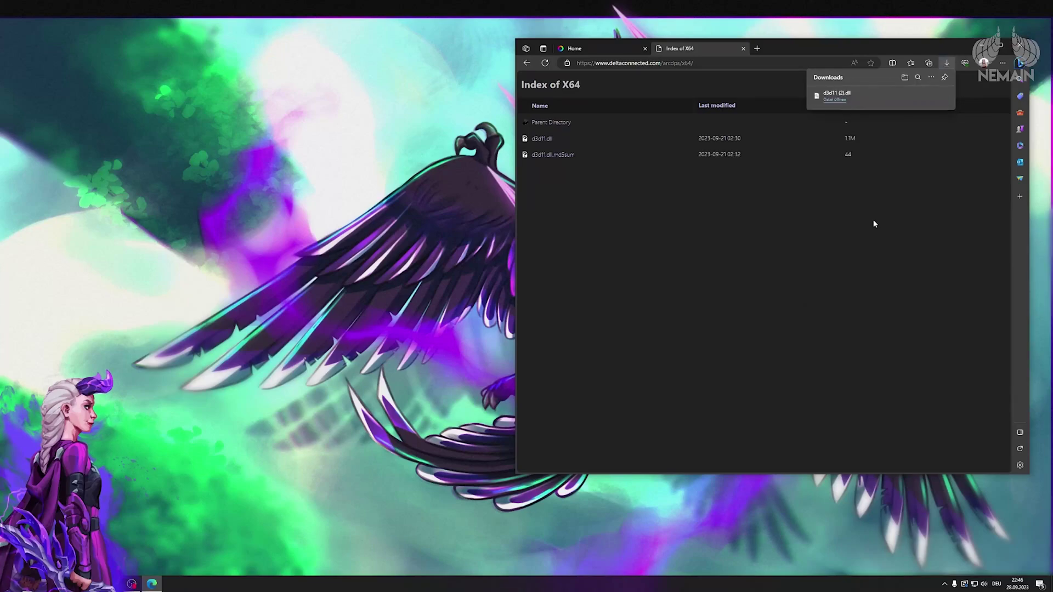
# Step: Show d3d11 (2).dll in the Downloads folder and move it into the Guild Wars 2 game folder
pyautogui.click(920, 97)
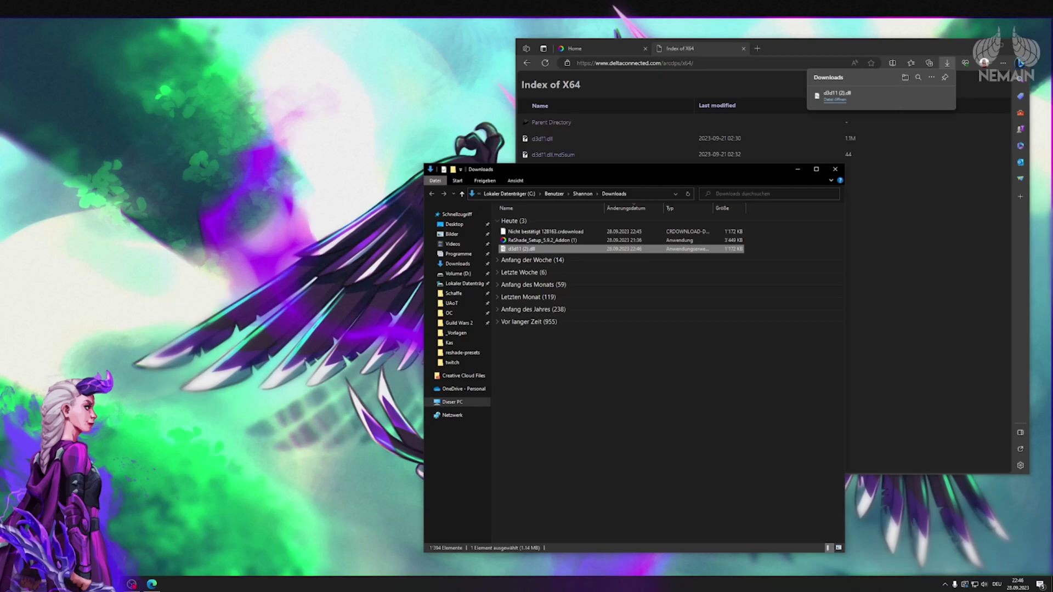
pyautogui.moveTo(132, 583)
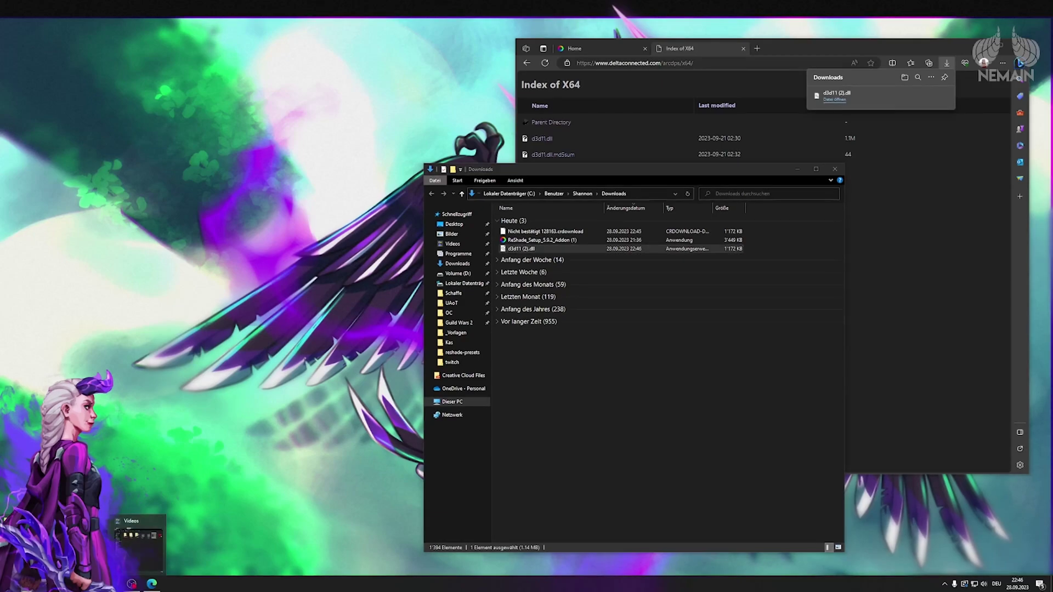
pyautogui.click(137, 540)
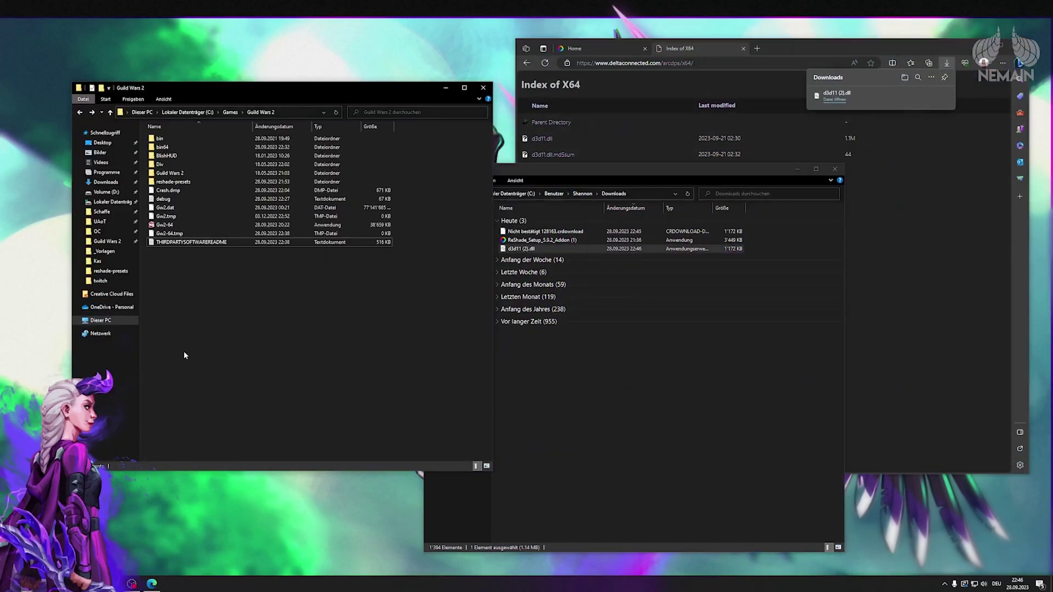
pyautogui.moveTo(538, 250); pyautogui.dragTo(255, 302)
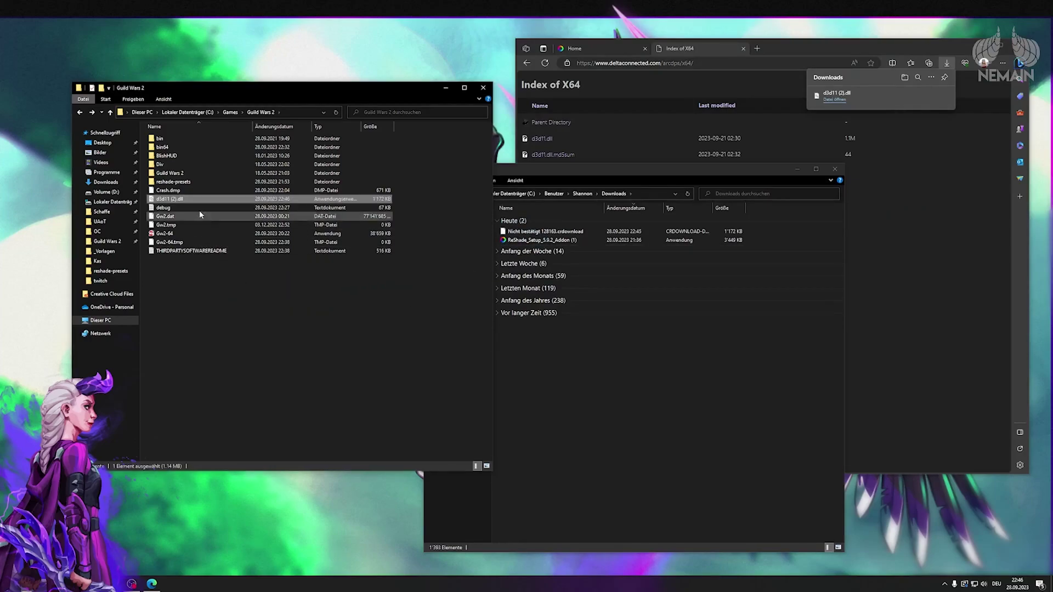
# Step: Rename d3d11 (2).dll in the Guild Wars 2 folder to d3d11.dll
pyautogui.press('F2')
pyautogui.press('Right')
pyautogui.press('BackSpace')
pyautogui.press('BackSpace')
pyautogui.press('BackSpace')
pyautogui.press('BackSpace')
pyautogui.click(202, 275)
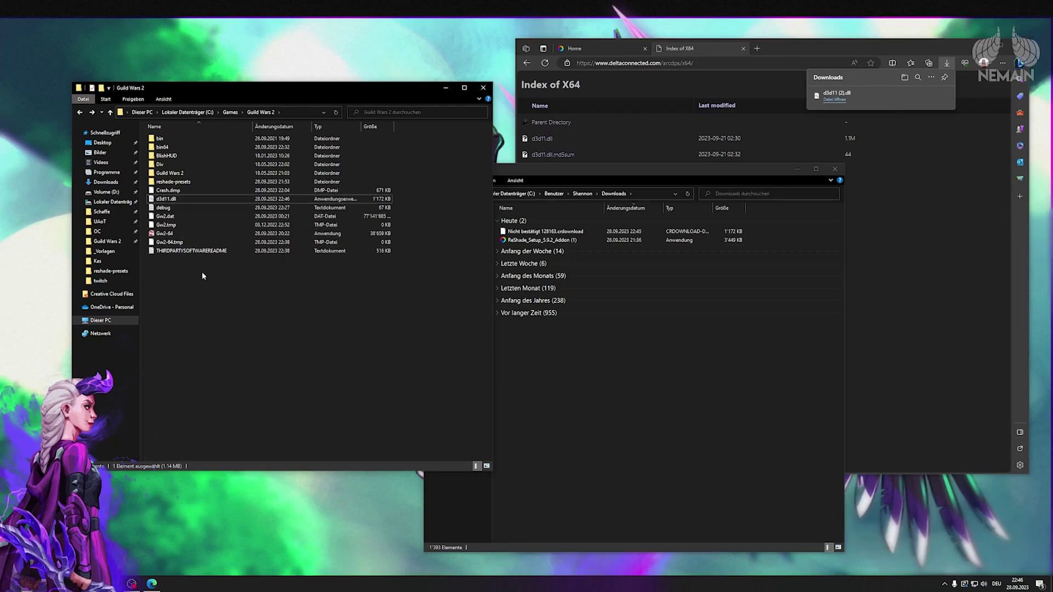
# Step: Launch Gw2-64 from the game folder and start the game with the saved account login
pyautogui.click(169, 236)
pyautogui.doubleClick(170, 236)
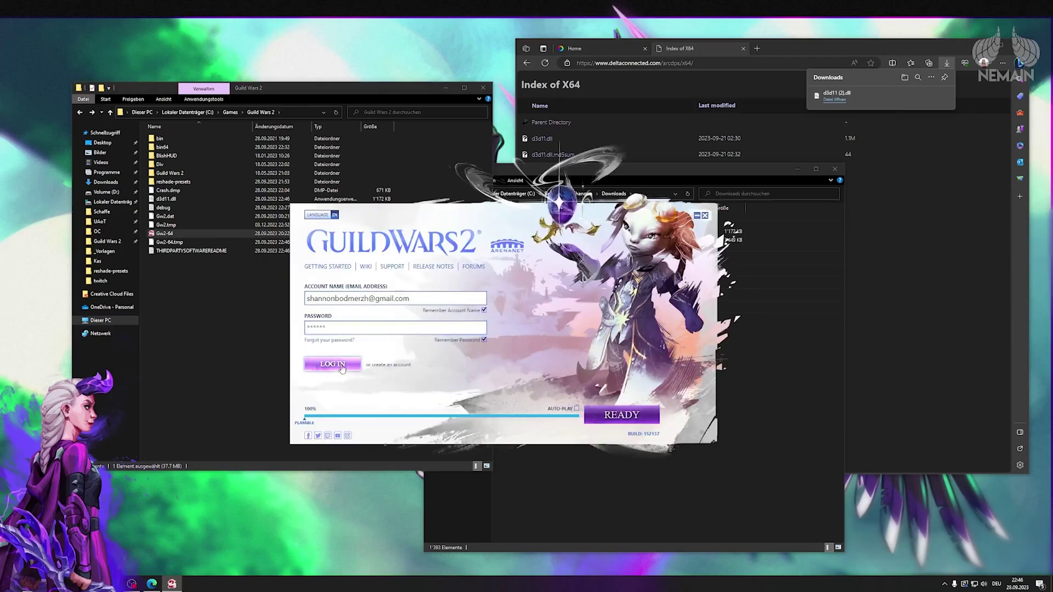
pyautogui.click(629, 420)
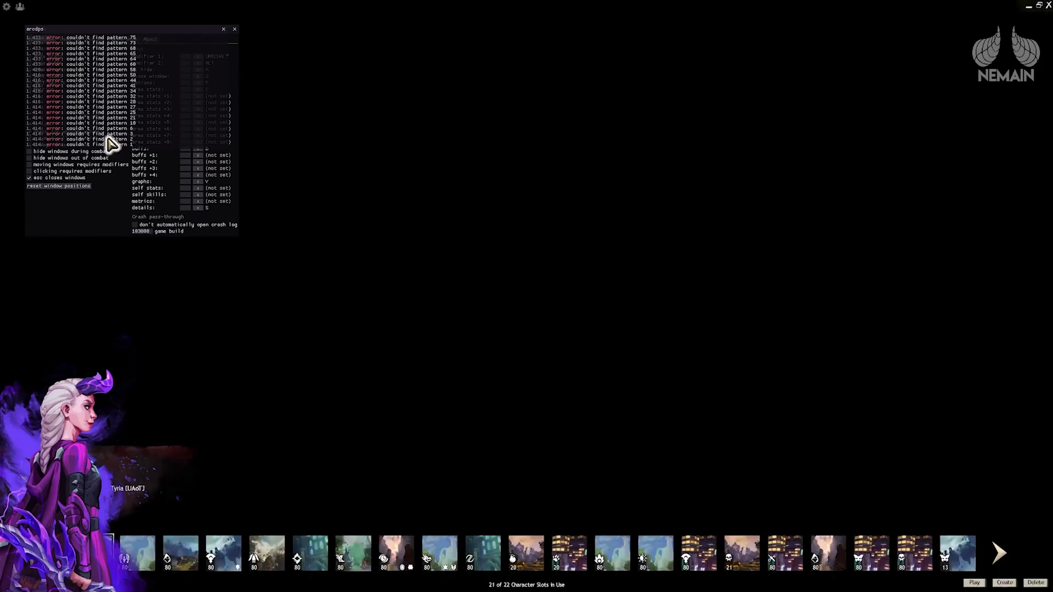
# Step: Move the arcdps error log away from the arcdps Options window and close both windows
pyautogui.moveTo(159, 47); pyautogui.dragTo(477, 105)
pyautogui.click(536, 88)
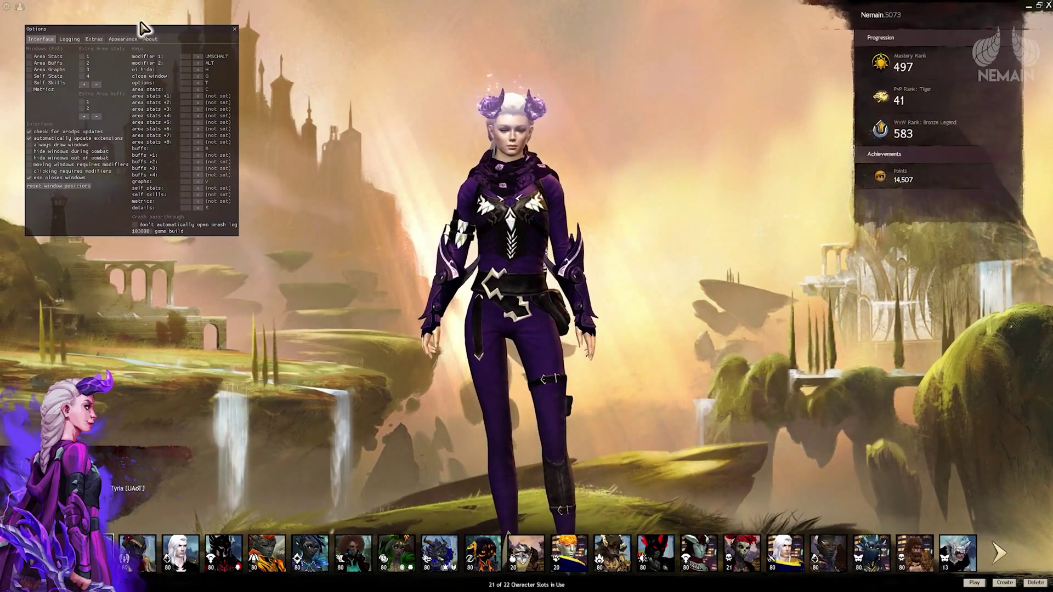
pyautogui.press('Escape')
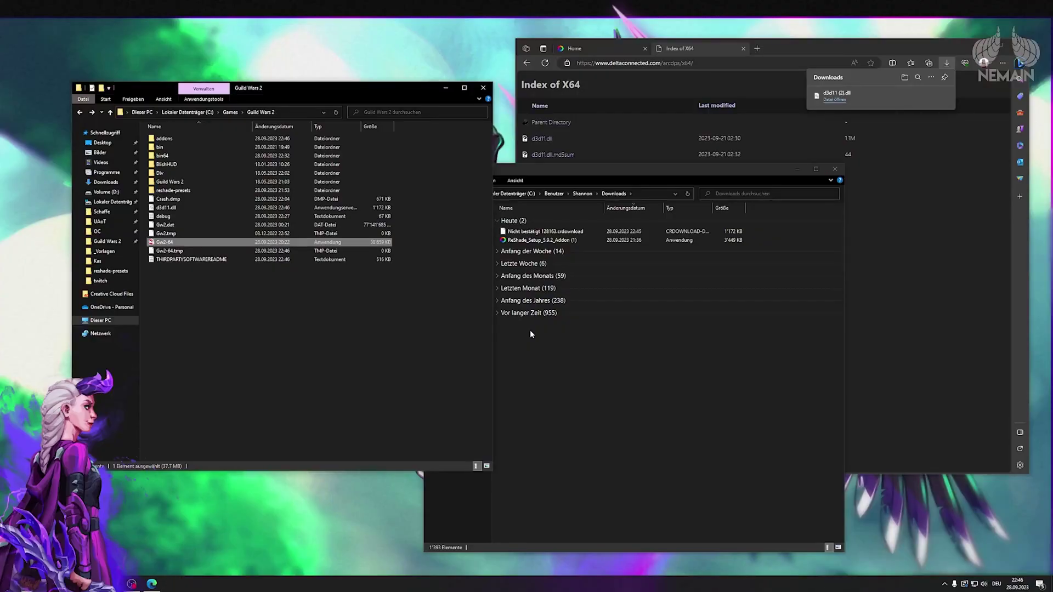
# Step: Run the ReShade_Setup_5.9.2_Addon (1) installer from the Downloads folder and accept its multiplayer warning
pyautogui.click(569, 362)
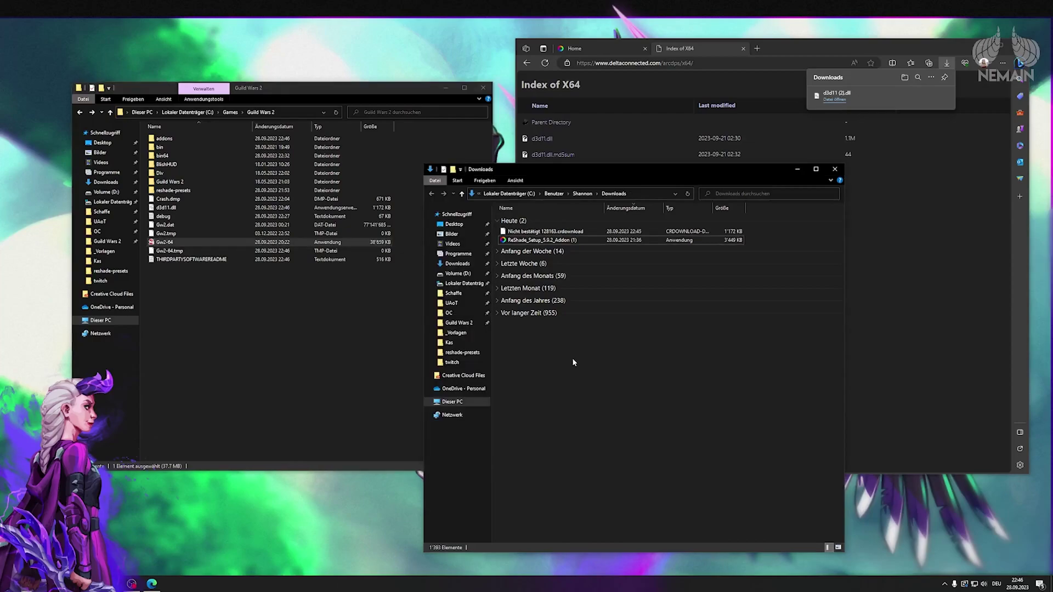
pyautogui.click(582, 48)
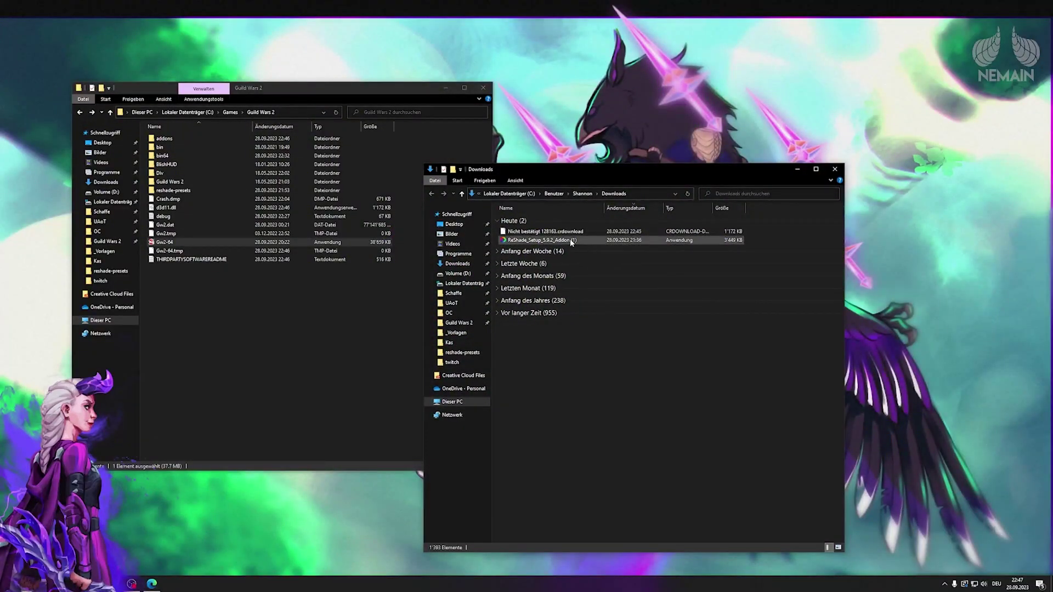
pyautogui.doubleClick(570, 241)
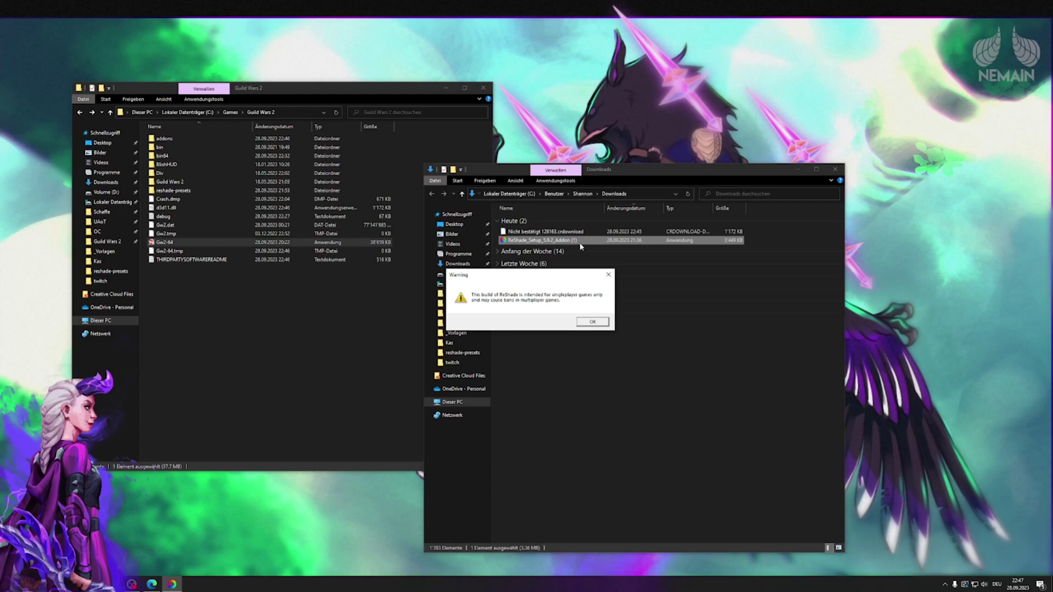
pyautogui.click(597, 323)
# Step: Select the Guild Wars 2 Game Client as ReShade's target, with DirectX 10/11/12 as the rendering API
pyautogui.click(599, 376)
pyautogui.click(538, 291)
pyautogui.click(850, 452)
pyautogui.click(555, 405)
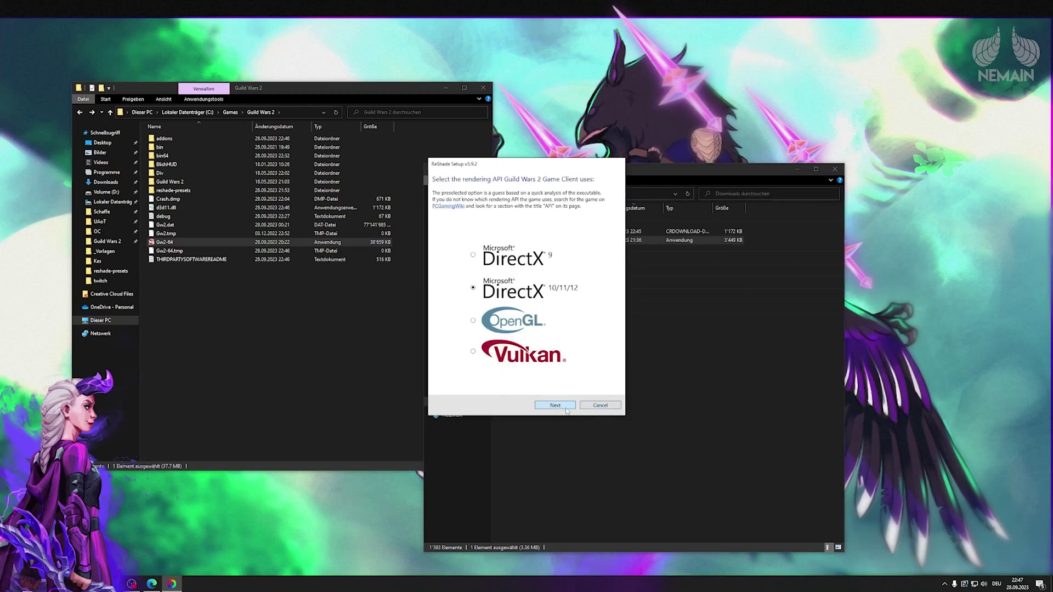
pyautogui.click(560, 406)
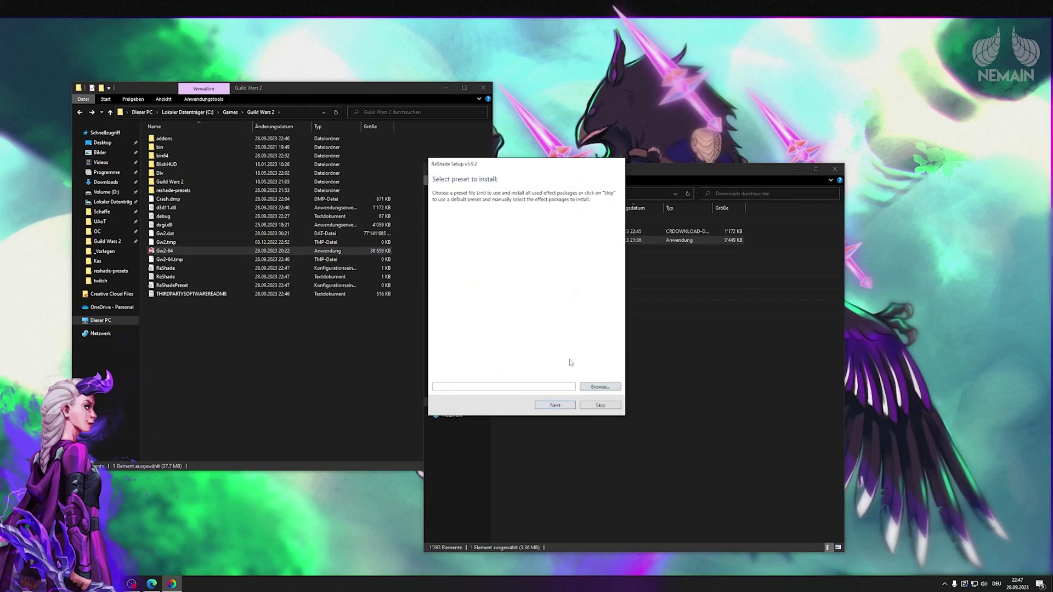
# Step: Continue without a preset file, select the ReShade effect packages and start installing them
pyautogui.click(575, 405)
pyautogui.click(600, 180)
pyautogui.click(600, 180)
pyautogui.click(558, 407)
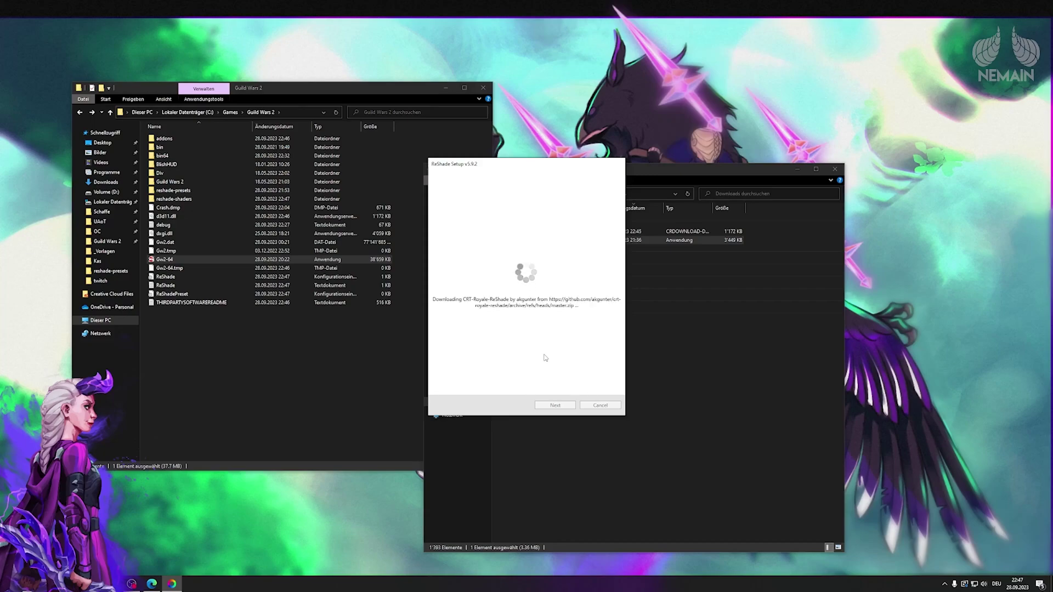
# Step: Clear the Downloads window out of the way and finish the ReShade setup
pyautogui.click(798, 170)
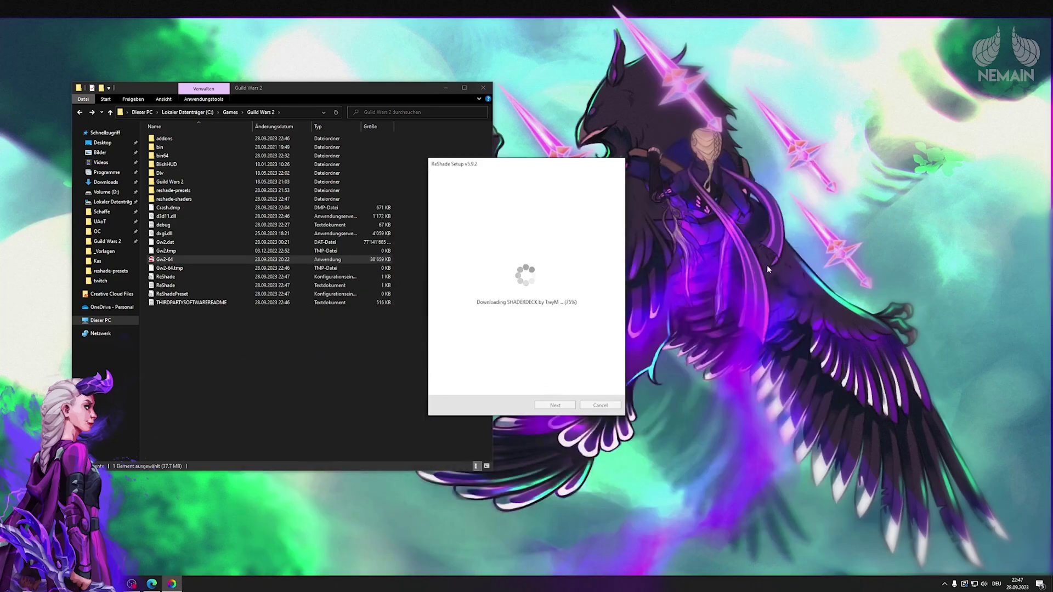
pyautogui.moveTo(516, 169); pyautogui.dragTo(566, 167)
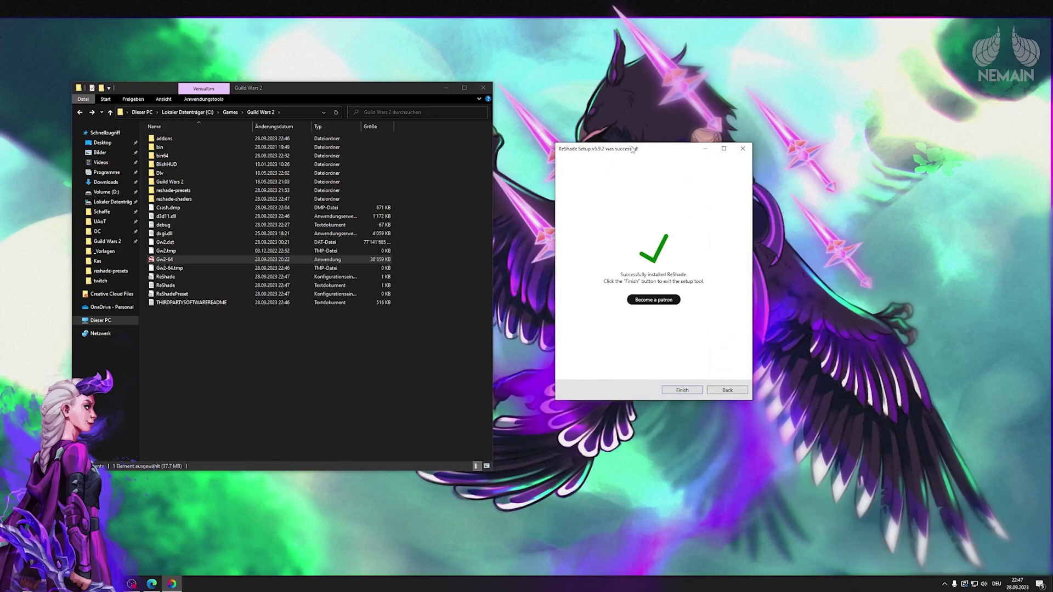
pyautogui.click(606, 433)
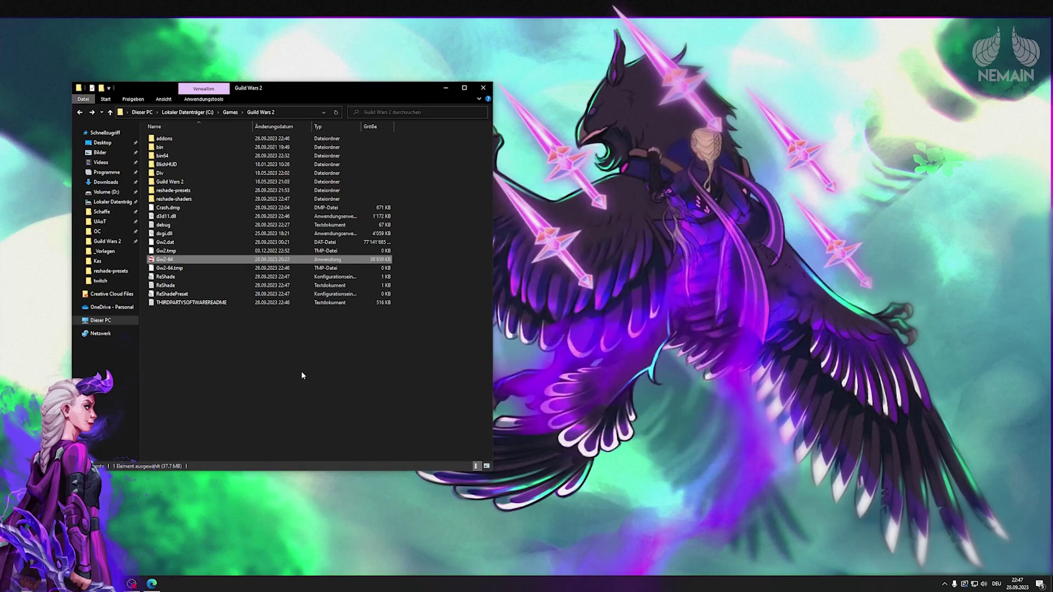
# Step: Move arcdps' d3d11.dll from the Guild Wars 2 folder into the cef folder inside bin64
pyautogui.click(168, 217)
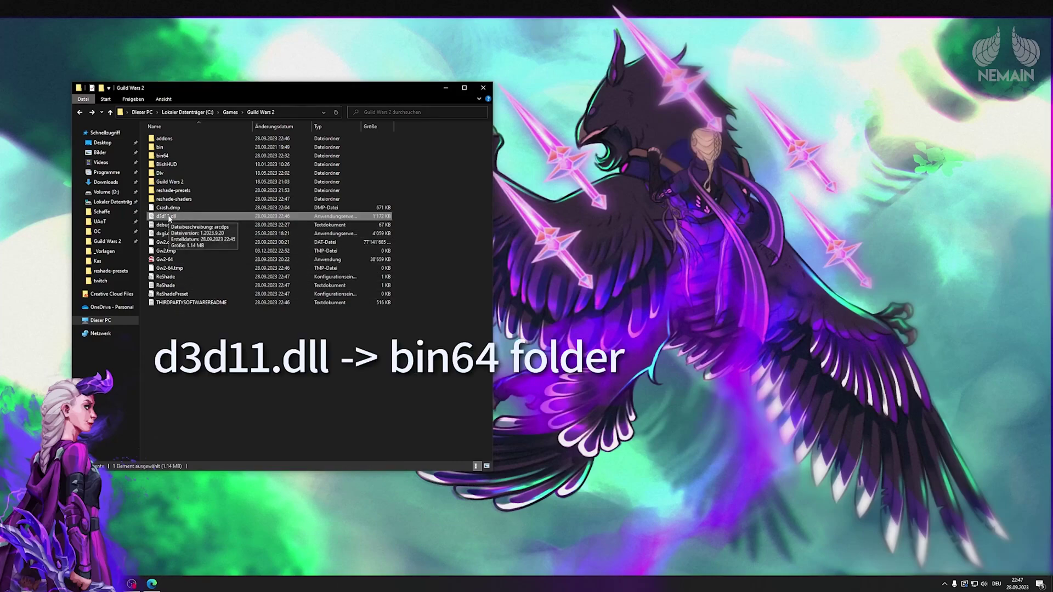
pyautogui.moveTo(168, 218); pyautogui.dragTo(152, 139)
pyautogui.doubleClick(164, 157)
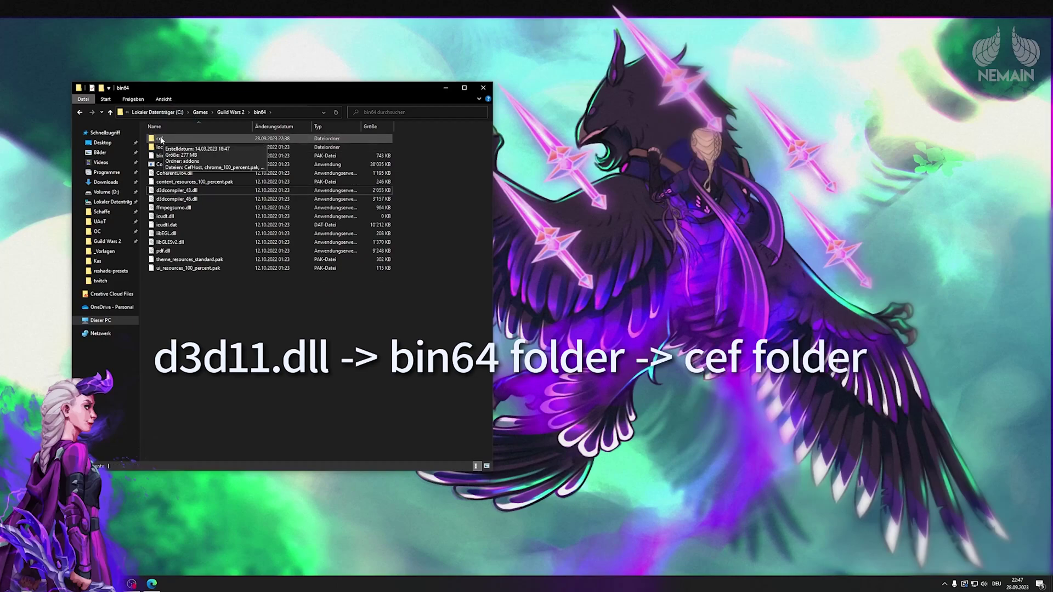
pyautogui.doubleClick(161, 140)
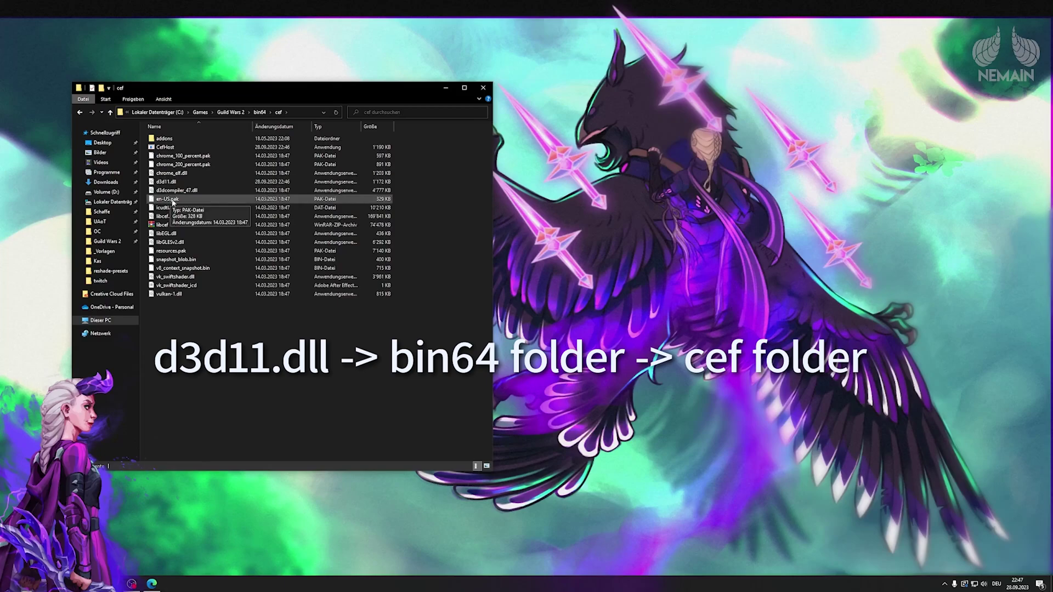
# Step: Rename d3d11.dll in the cef folder to dxgi.dll
pyautogui.click(169, 182)
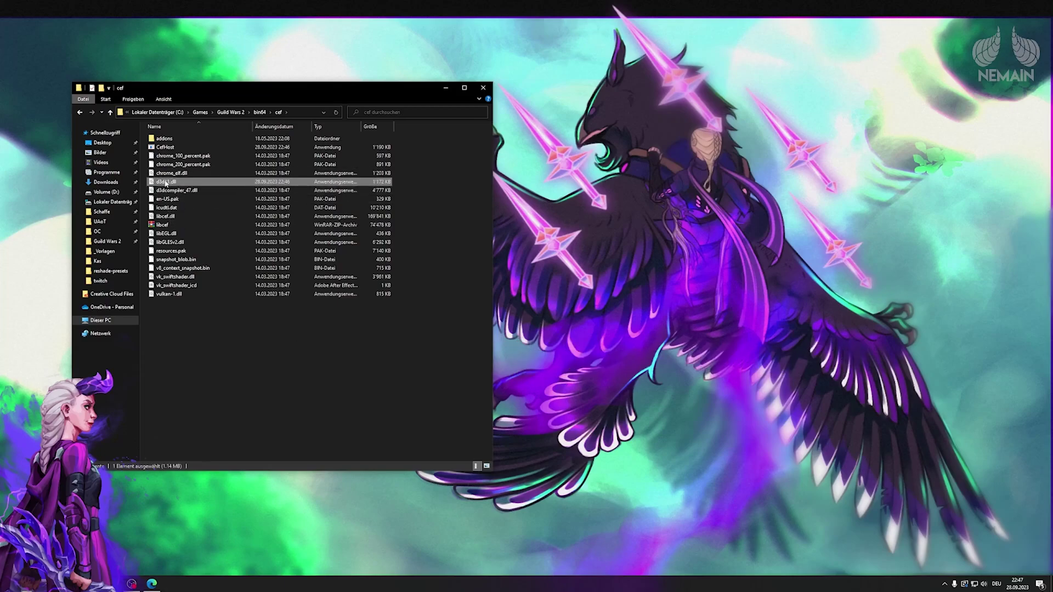
pyautogui.click(165, 183)
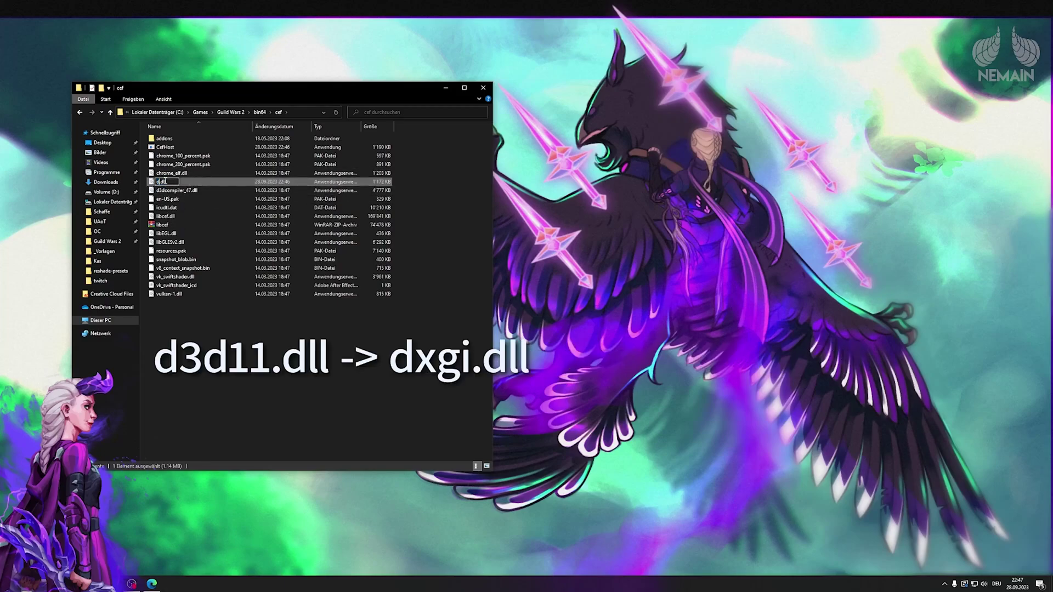
pyautogui.press('Return')
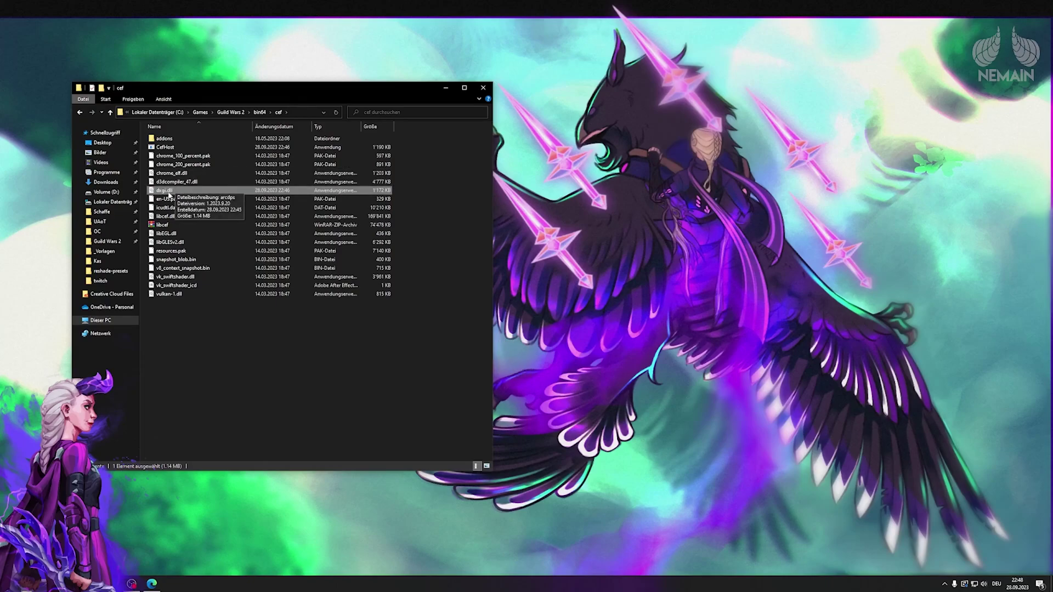
# Step: Return to the Guild Wars 2 folder and rename ReShade's dxgi.dll to d3d11.dll
pyautogui.click(231, 113)
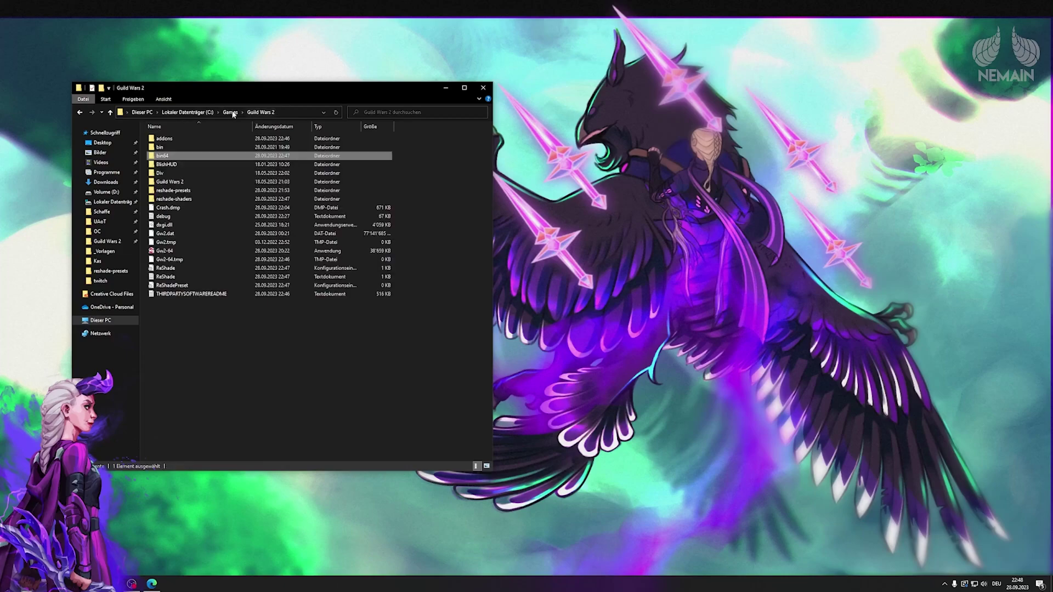
pyautogui.click(169, 226)
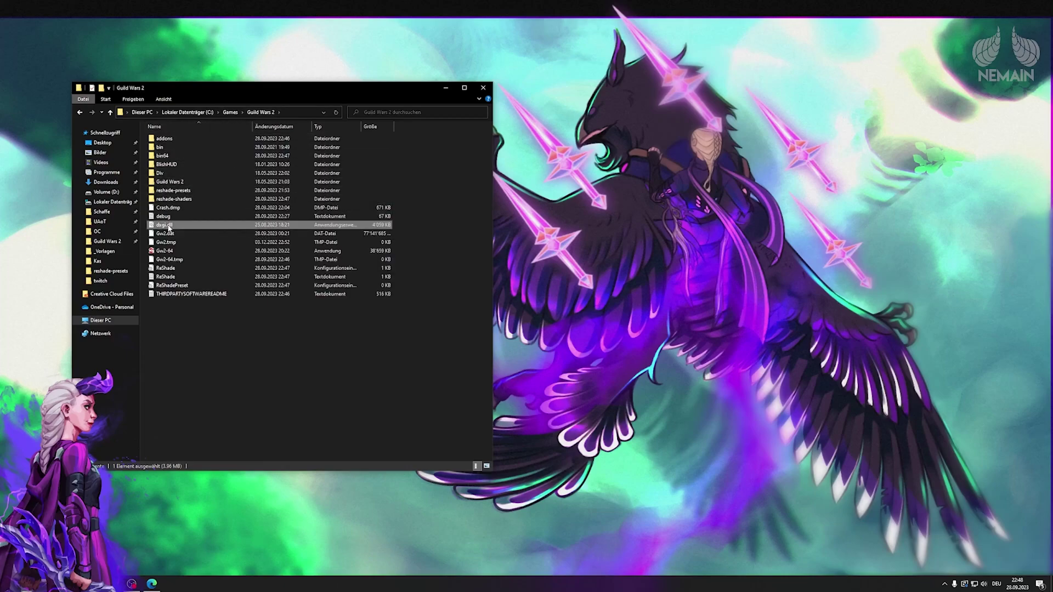
pyautogui.click(161, 226)
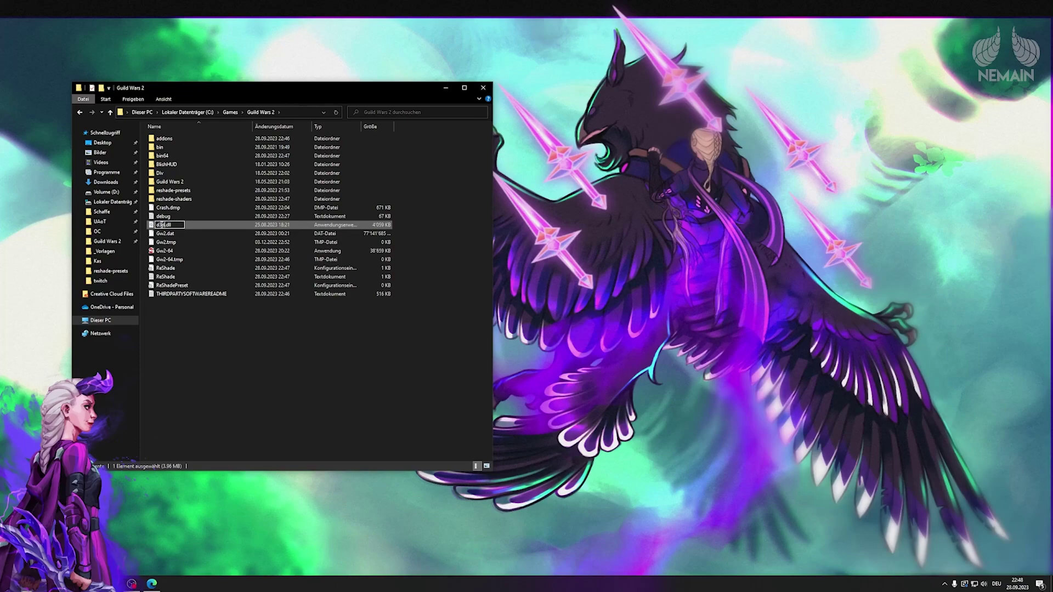
pyautogui.write('d3d11')
pyautogui.press('Return')
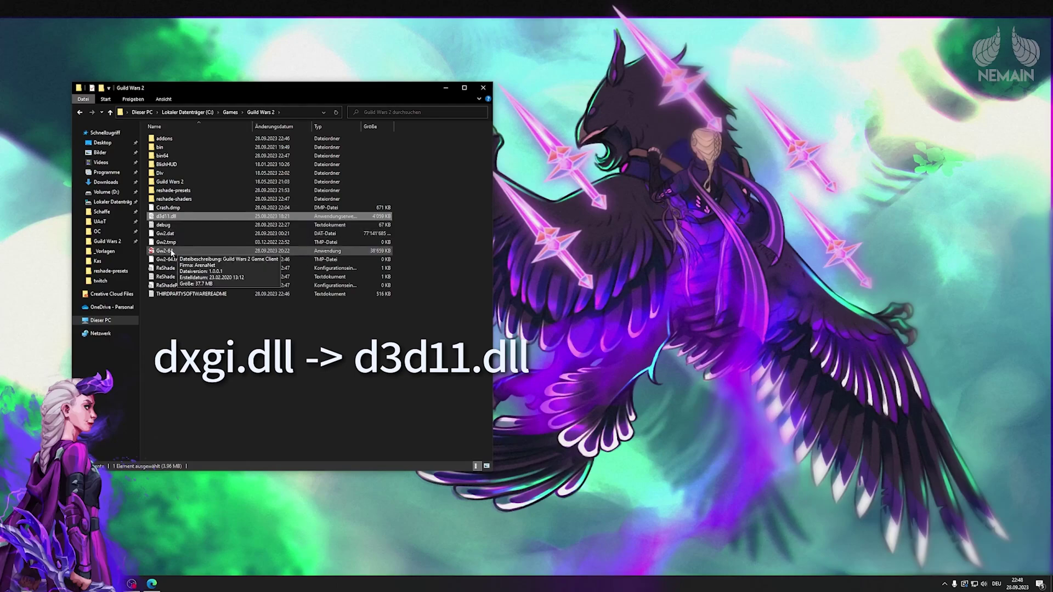
# Step: Launch Guild Wars 2 from Gw2-64 and tidy the arcdps windows, closing the error log and moving Options aside
pyautogui.doubleClick(171, 251)
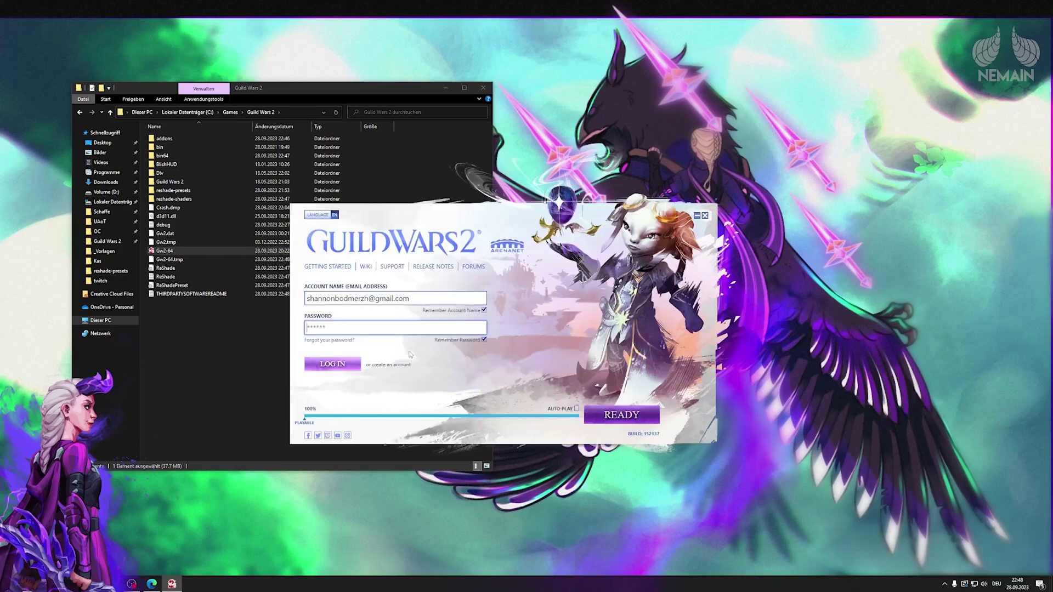
pyautogui.click(345, 364)
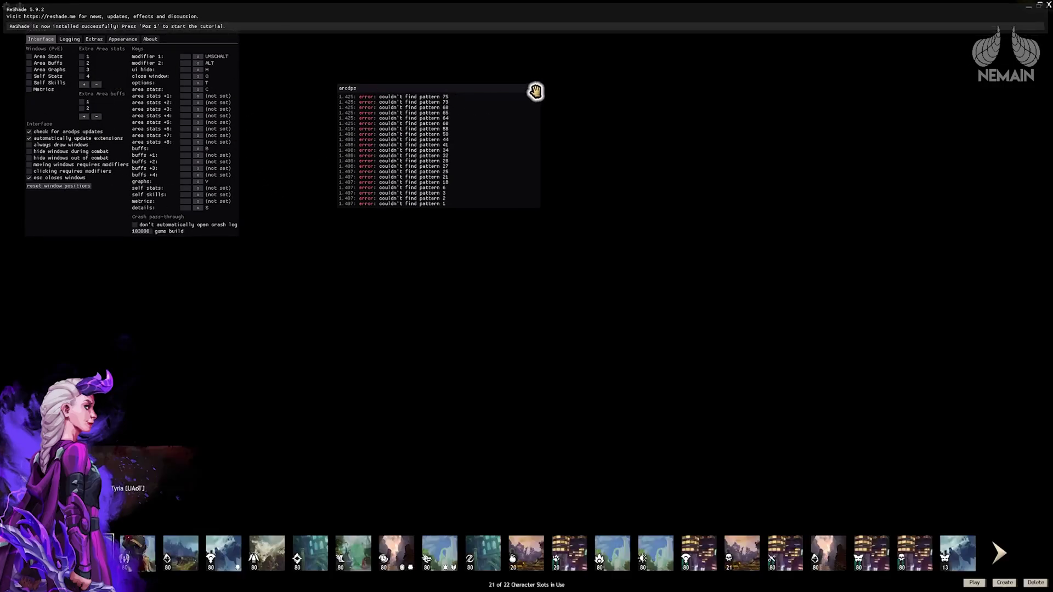
pyautogui.click(535, 89)
pyautogui.moveTo(179, 40); pyautogui.dragTo(329, 110)
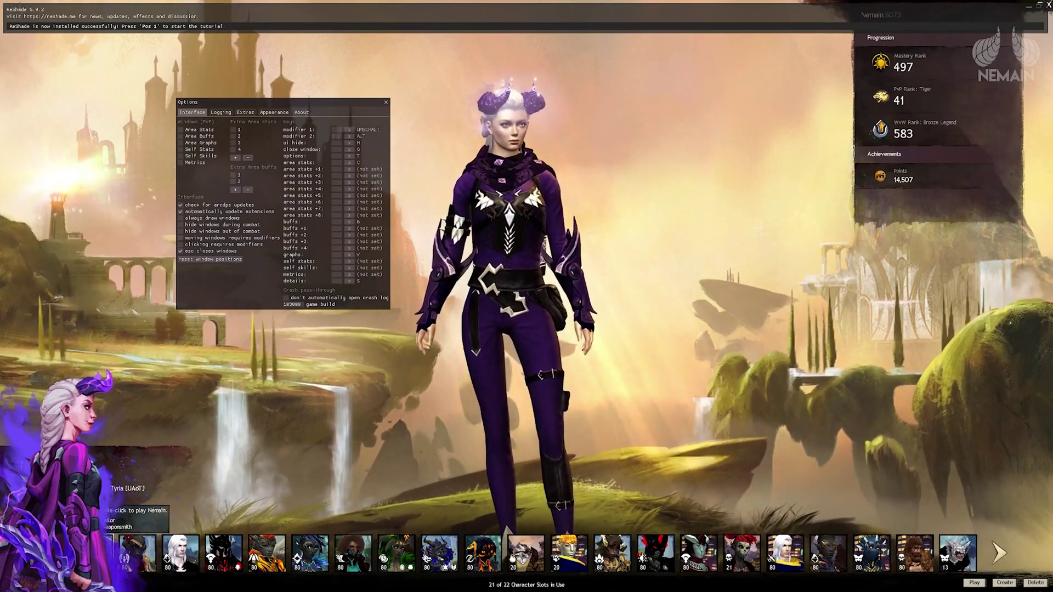
# Step: Enter the game world with the selected character, open the ReShade overlay and skip its tutorial
pyautogui.press('Return')
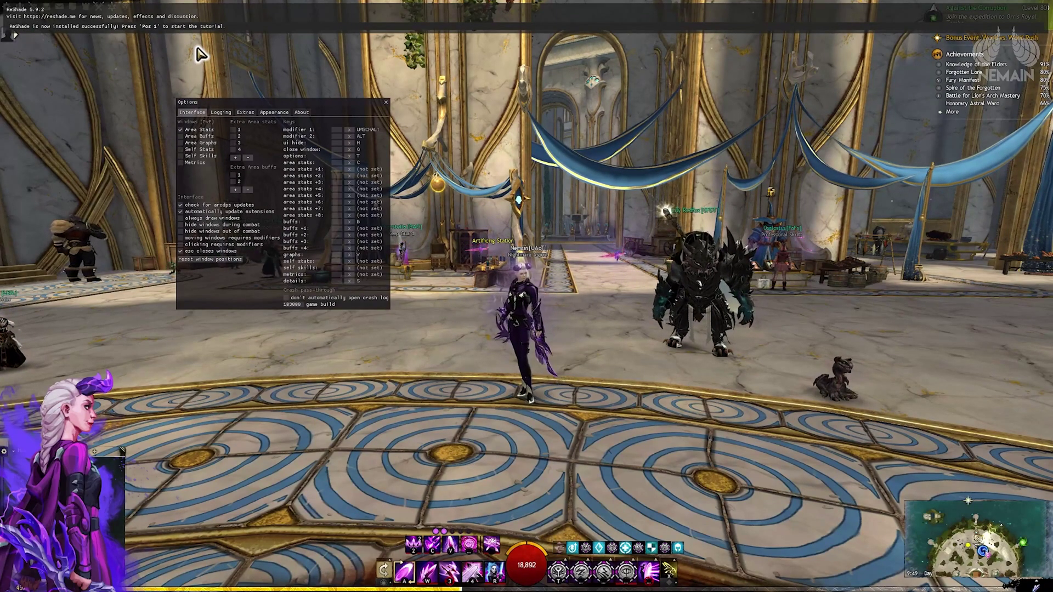
pyautogui.press('Home')
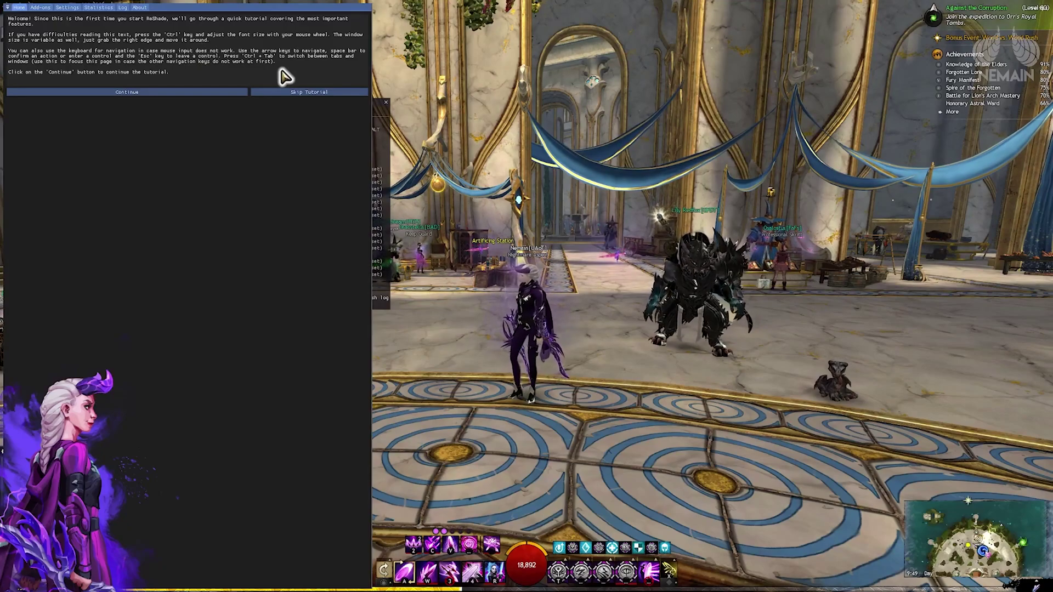
pyautogui.click(312, 93)
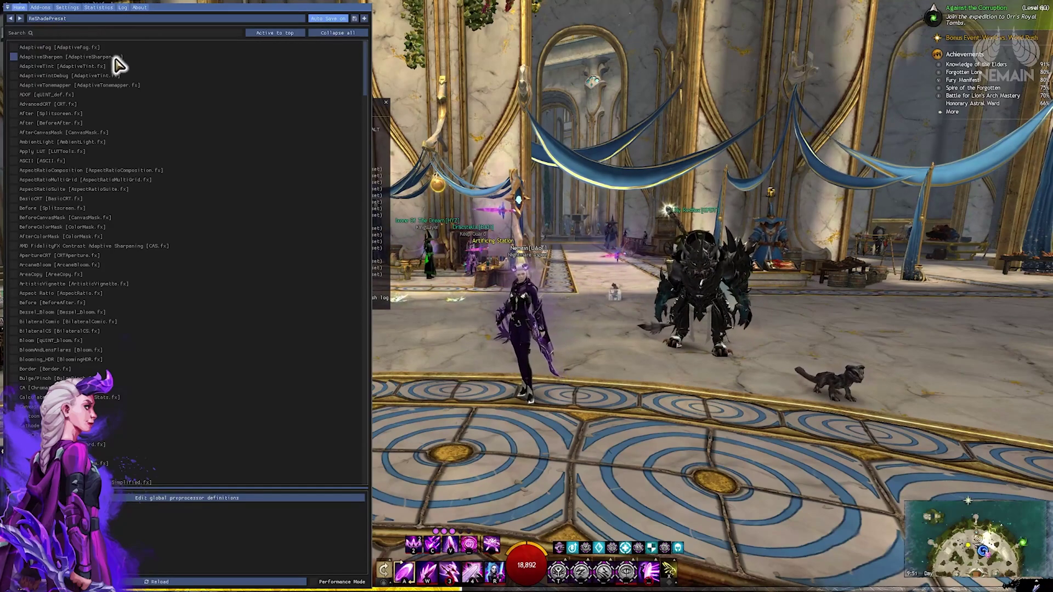
# Step: Try the AdvancedCRT, Apply LUT, After and AspectRatioSuite effects one at a time, switching each off again
pyautogui.click(39, 105)
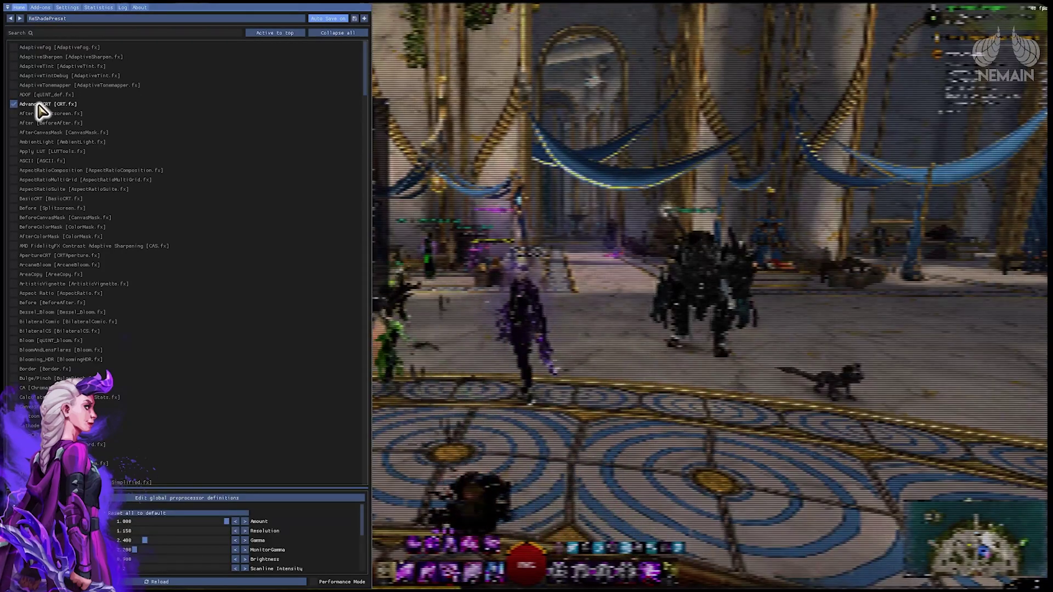
pyautogui.click(40, 106)
pyautogui.click(38, 151)
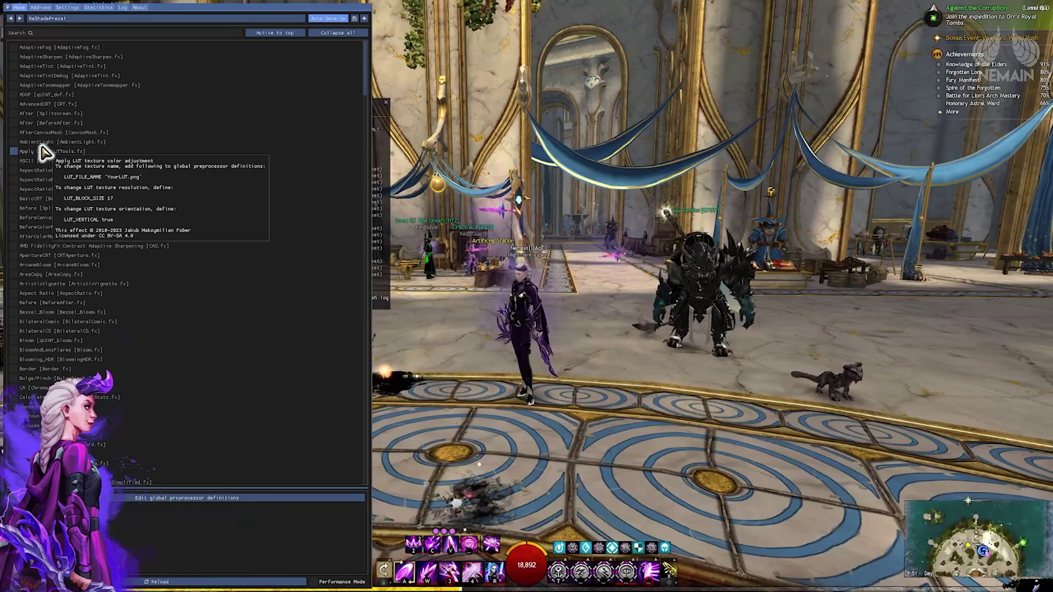
pyautogui.click(40, 151)
pyautogui.click(39, 124)
pyautogui.click(38, 124)
pyautogui.click(42, 188)
pyautogui.click(43, 189)
# Step: Load the preset Nemains Gameplay Preset 2 from the reshade-presets folder
pyautogui.click(68, 19)
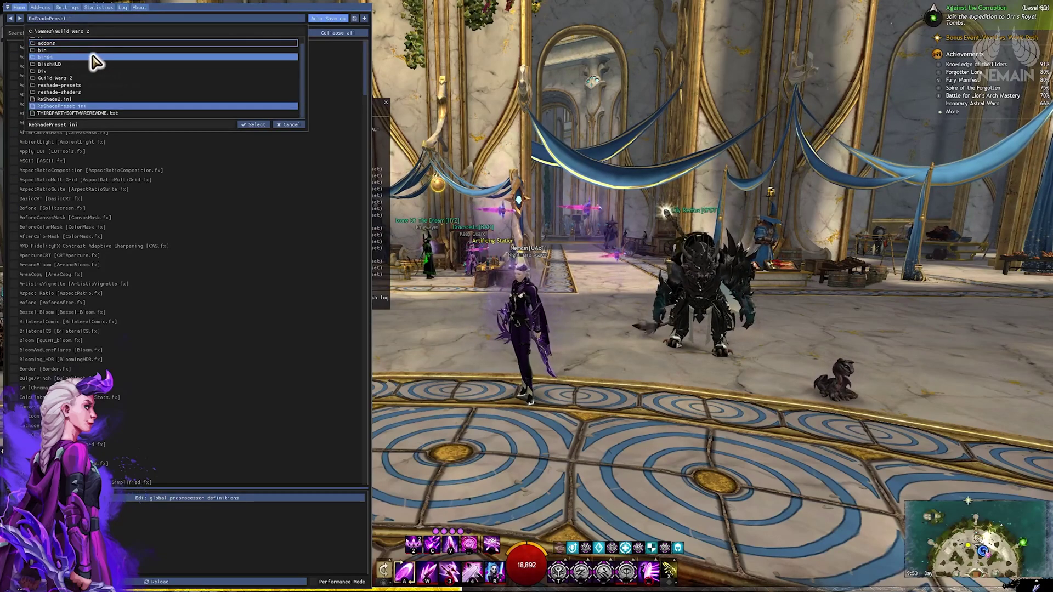
pyautogui.click(75, 86)
pyautogui.scroll(-5, 123, 61)
pyautogui.scroll(-1, 124, 62)
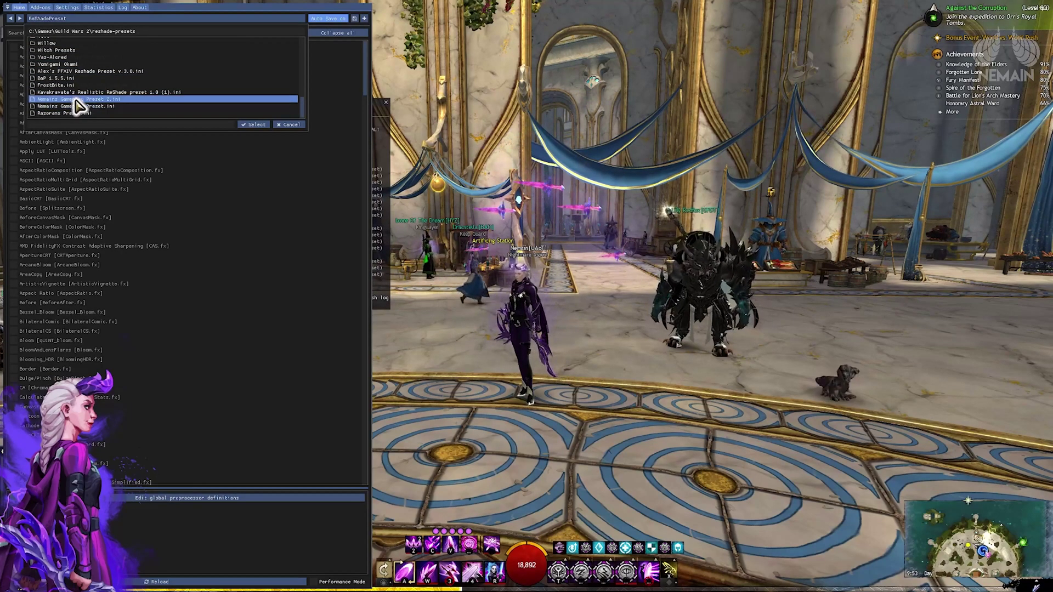
pyautogui.doubleClick(77, 102)
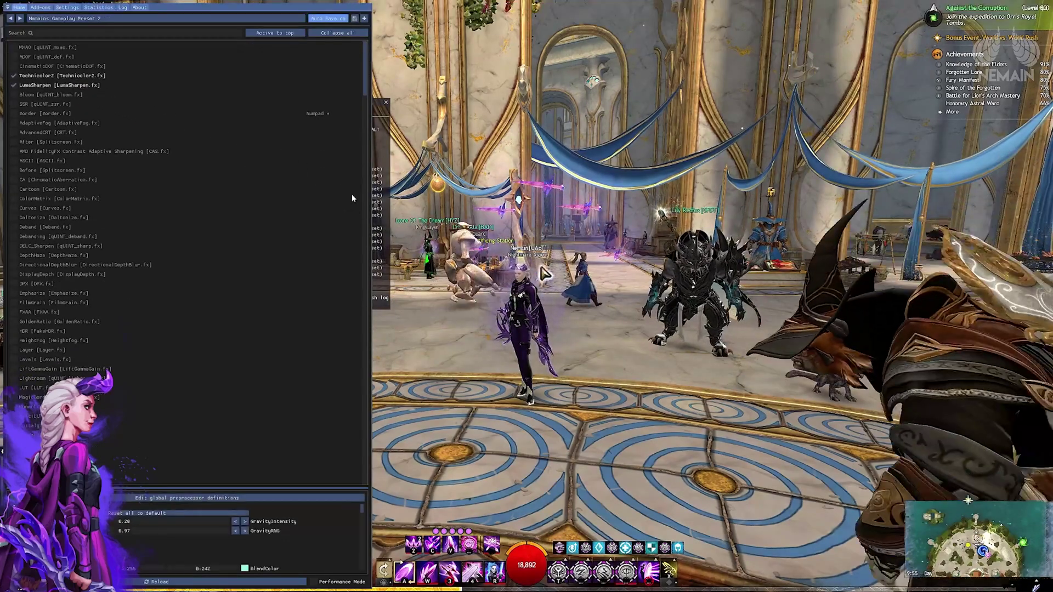
# Step: Enable the ADOF effect and view the character without the ReShade overlay, arcdps Options or game interface
pyautogui.click(60, 85)
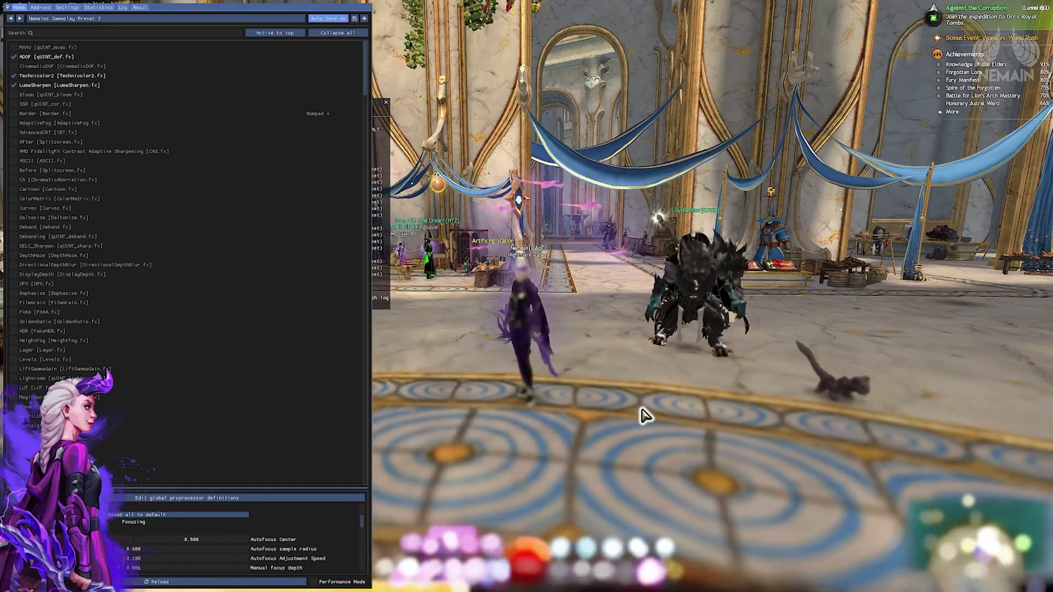
pyautogui.press('Home')
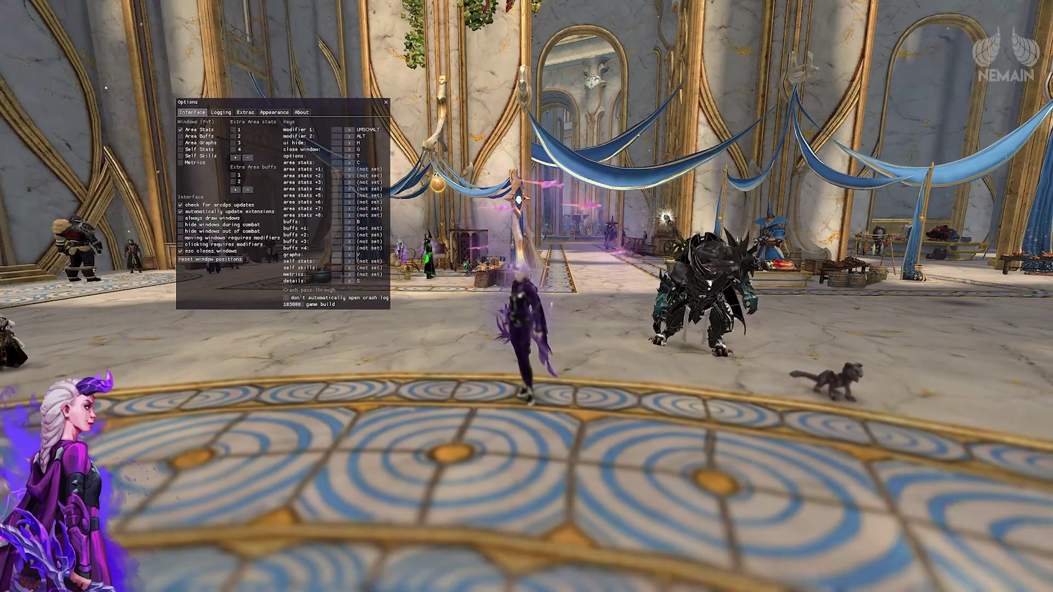
pyautogui.hotkey('ctrl', 'shift', 'h')
pyautogui.click(385, 103)
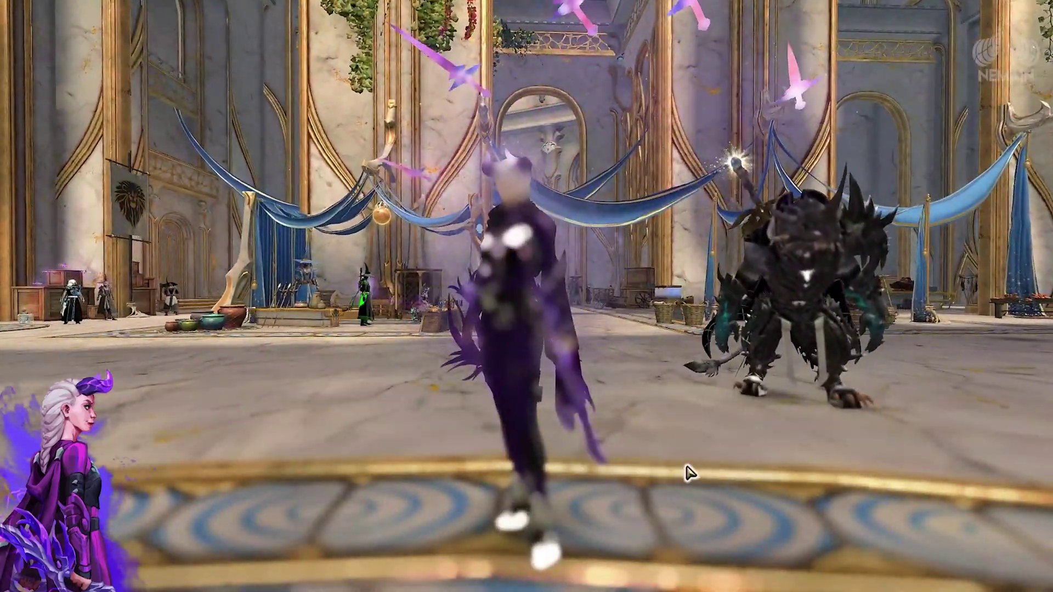
pyautogui.scroll(3, 686, 470)
pyautogui.moveTo(693, 470); pyautogui.dragTo(693, 470)
pyautogui.hotkey('ctrl', 'shift', 'h')
pyautogui.hotkey('ctrl', 'shift', 'h')
# Step: Reopen the ReShade overlay, enlarge the effect settings area and set the global preprocessor definition RESHADE_DEPTH_INPUT_IS_REVERSED to 0
pyautogui.press('Home')
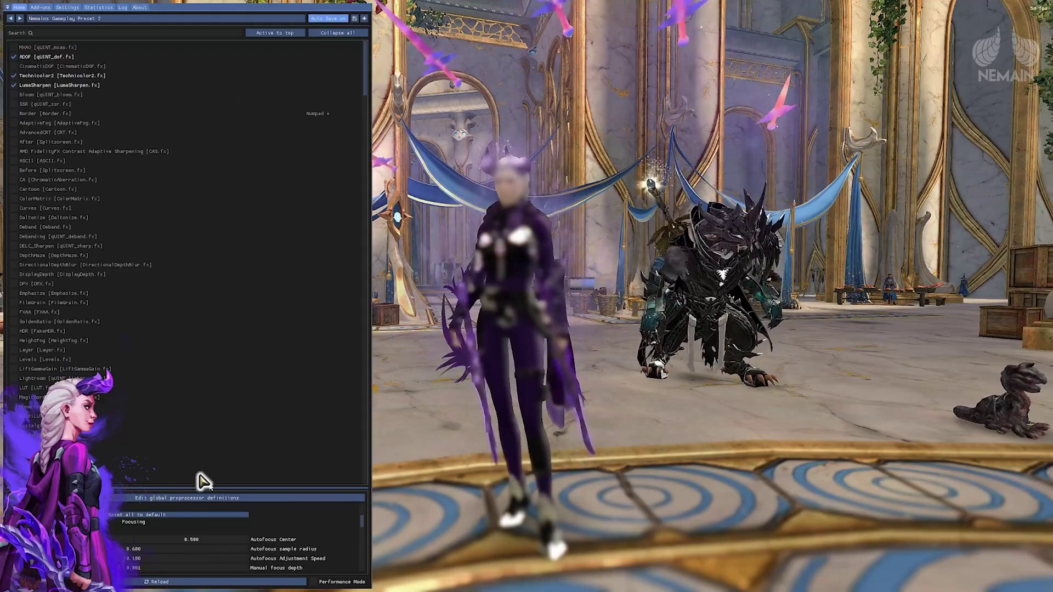
pyautogui.moveTo(184, 488); pyautogui.dragTo(217, 208)
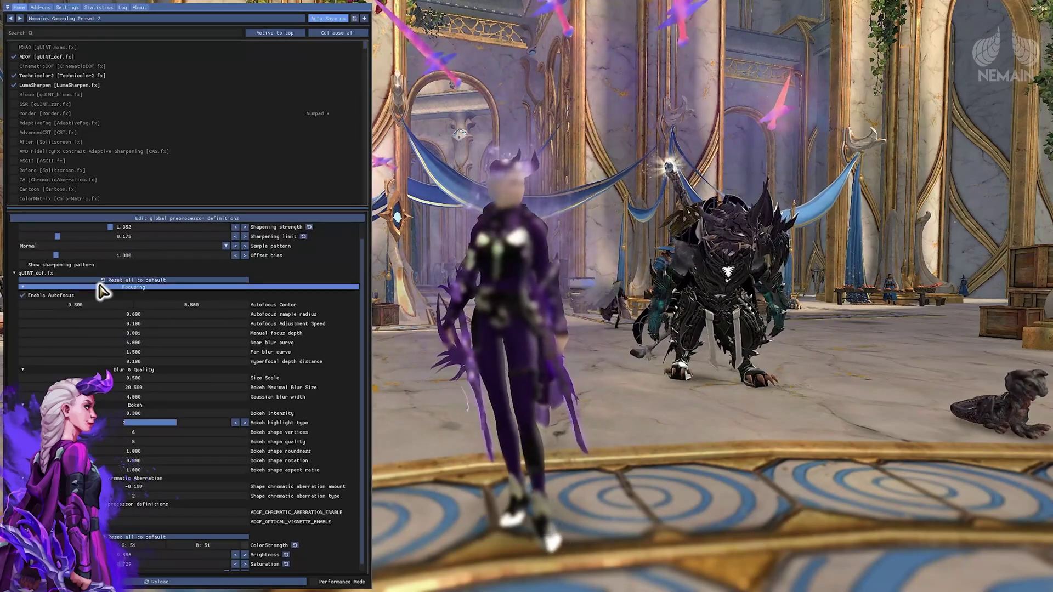
pyautogui.click(186, 222)
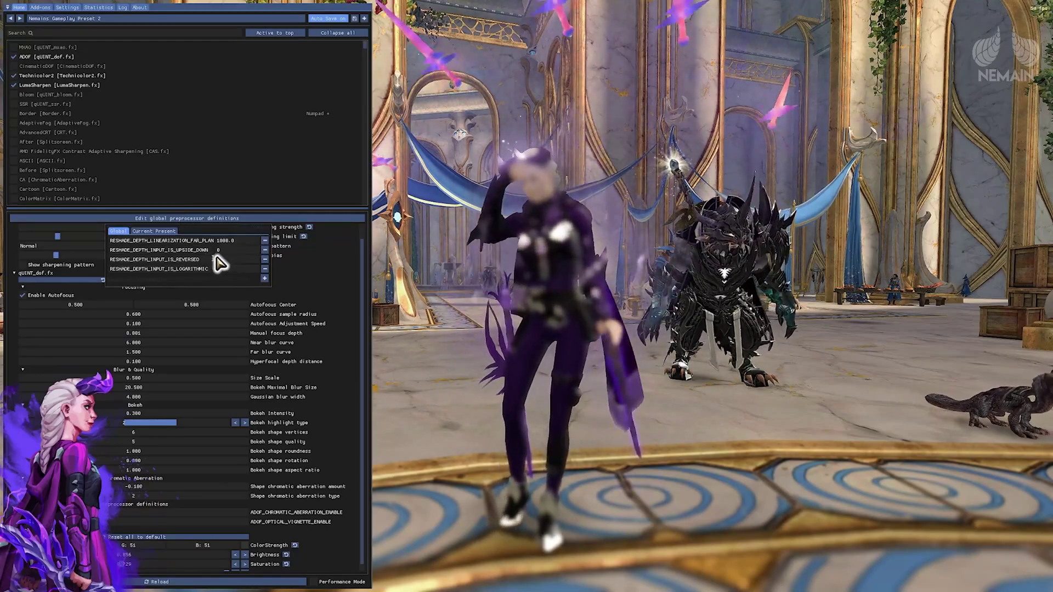
pyautogui.write('1')
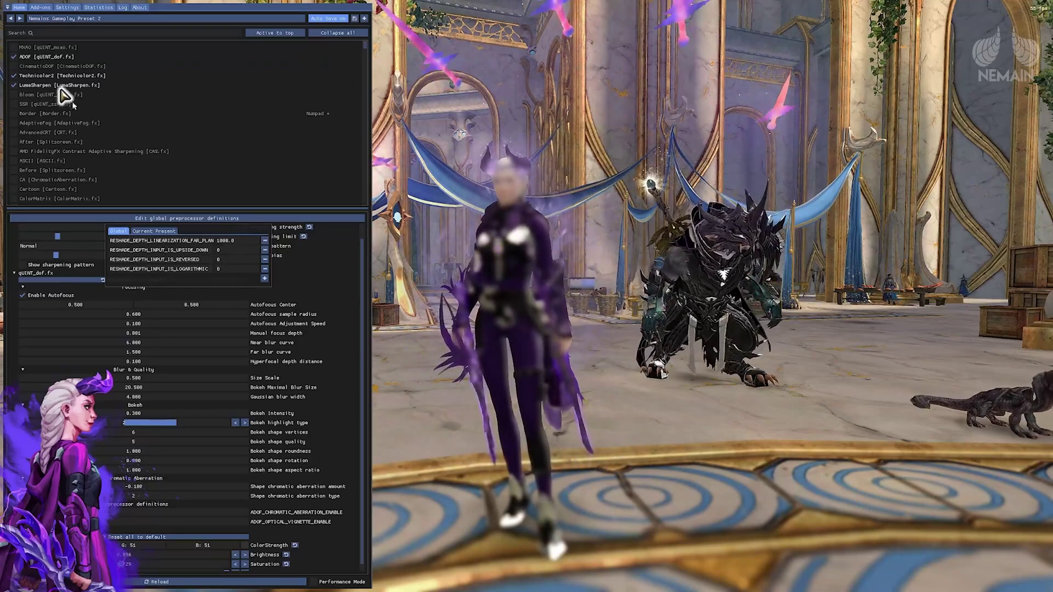
pyautogui.click(30, 63)
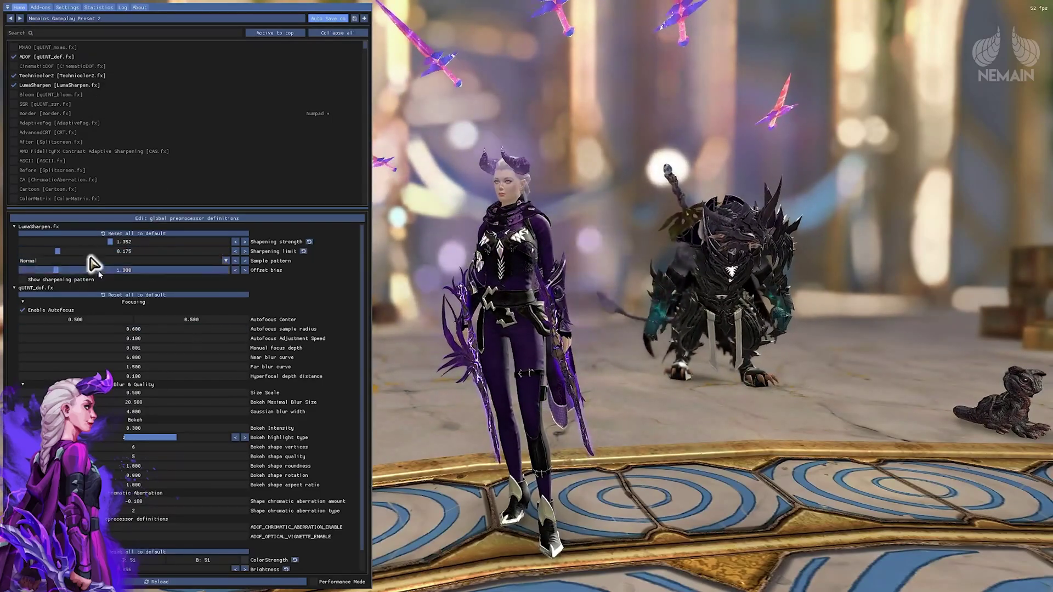
# Step: Disable autofocus for the ADOF effect, setting its manual focus depth to 0.112 and hyperfocal depth distance to 0.029
pyautogui.click(15, 226)
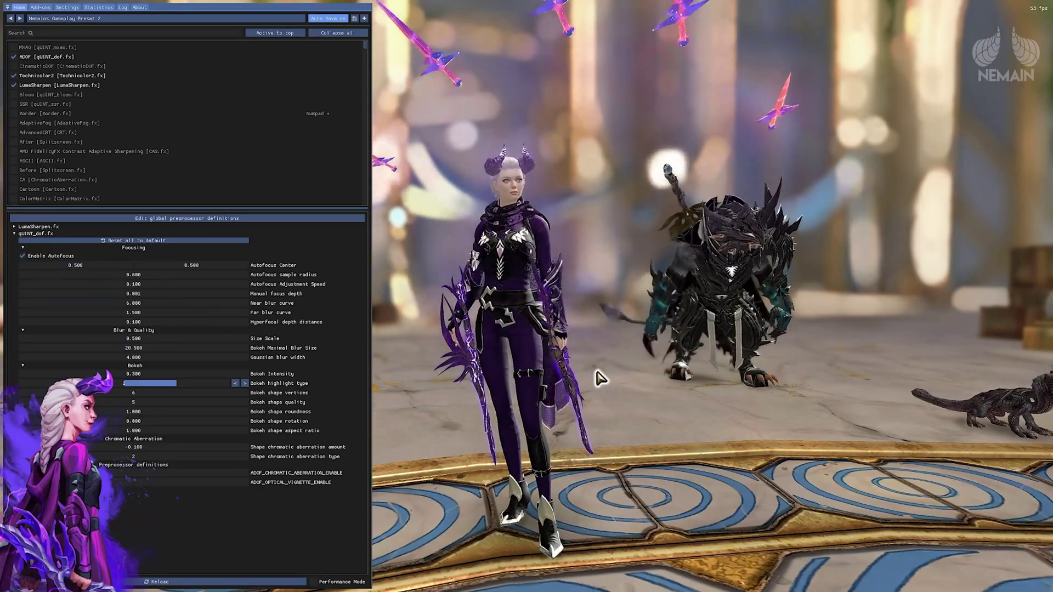
pyautogui.click(45, 254)
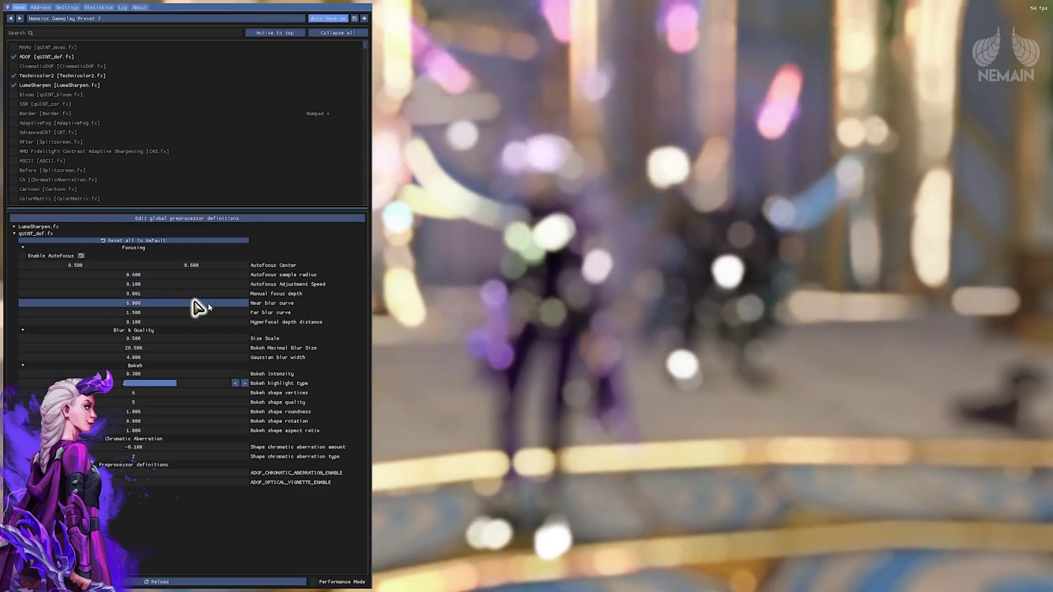
pyautogui.moveTo(137, 297); pyautogui.dragTo(158, 297)
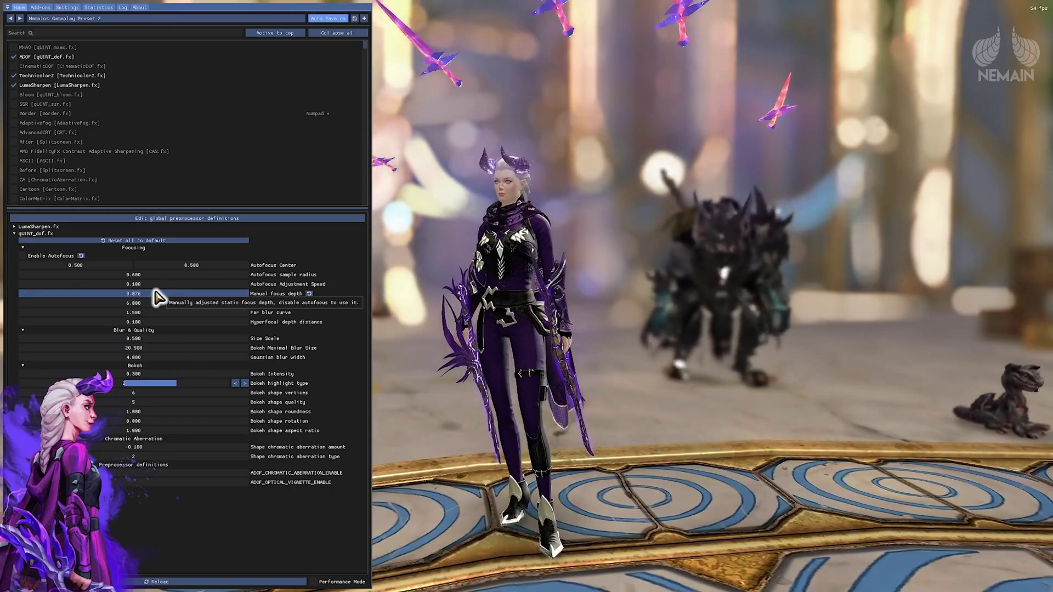
pyautogui.moveTo(155, 297); pyautogui.dragTo(172, 299)
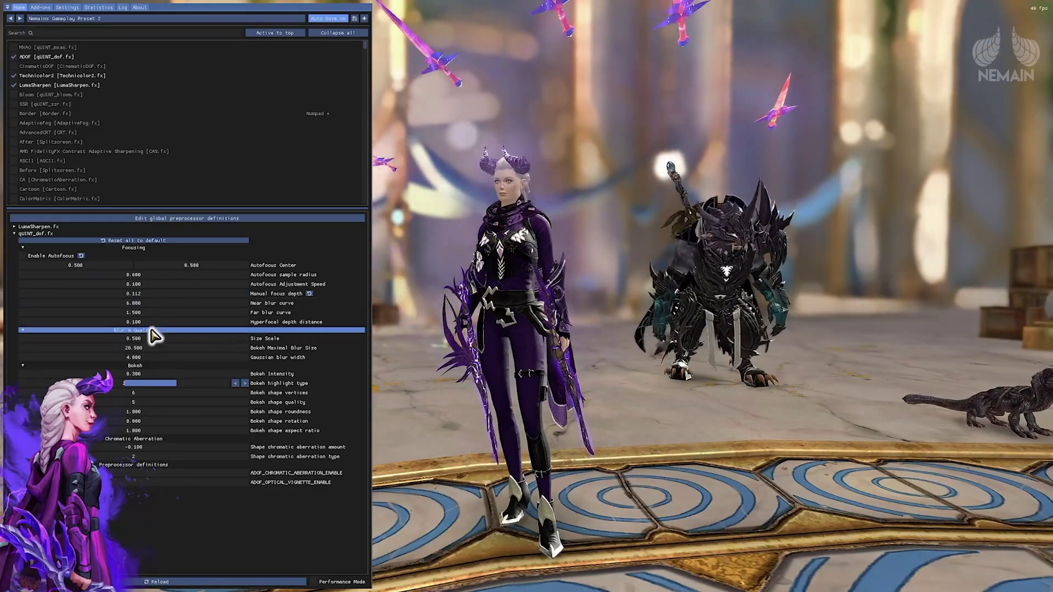
pyautogui.moveTo(137, 322); pyautogui.dragTo(93, 320)
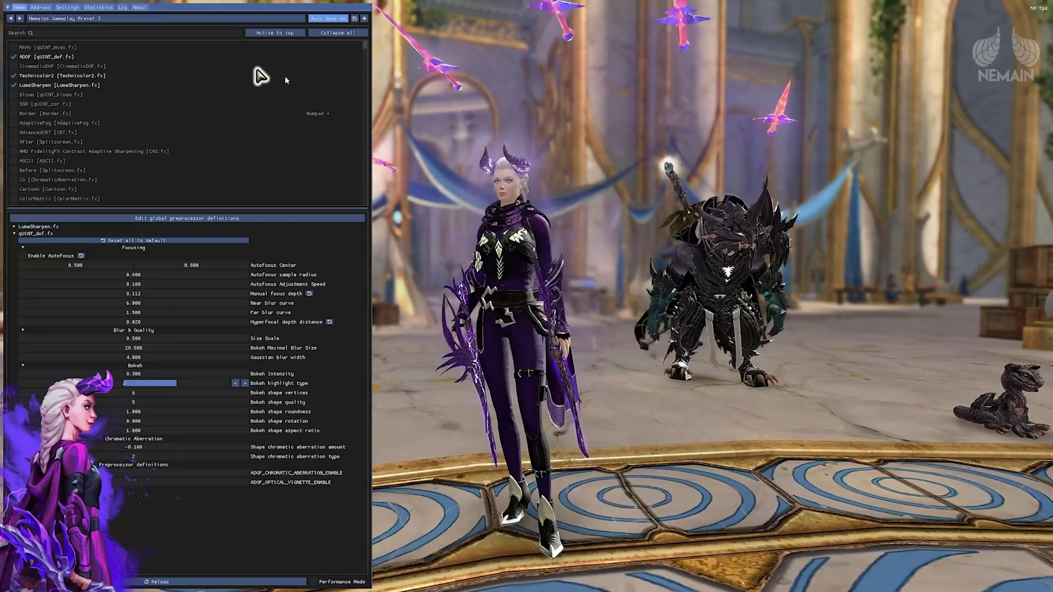
# Step: Open ReShade's general settings
pyautogui.click(68, 8)
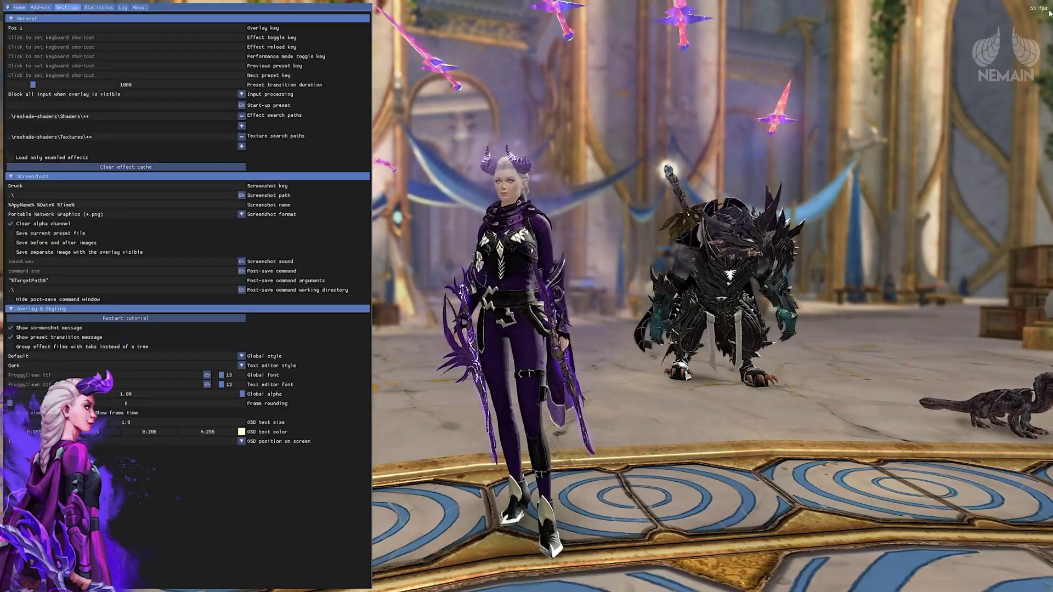